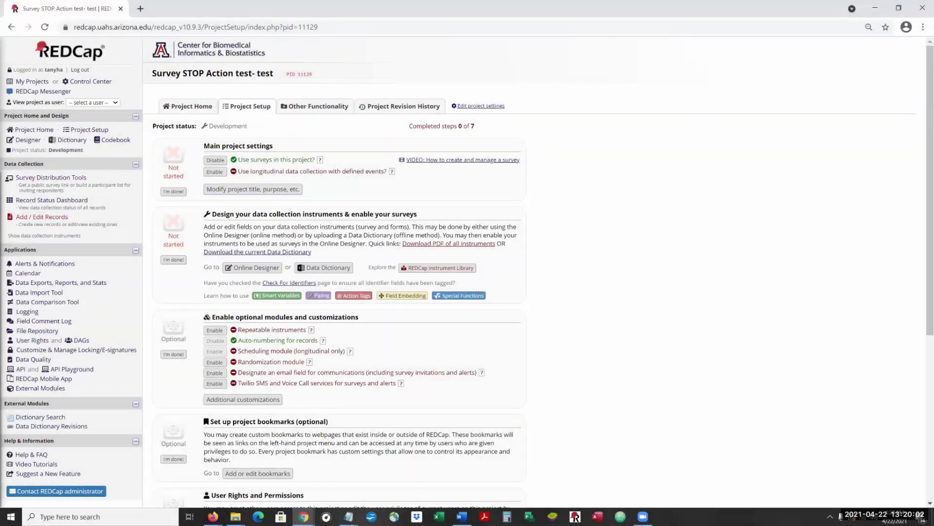
Step: Close the stray release-notes tab and restore the browser to full screen
{"action": "left_click_drag", "start_coordinate": [66, 26], "coordinate": [387, 209]}
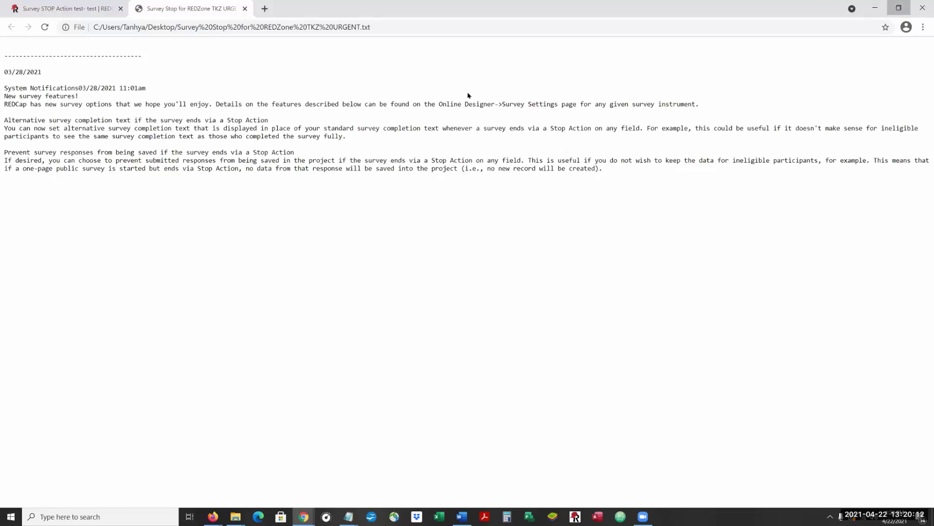
{"action": "key", "text": "super+Down"}
{"action": "left_click_drag", "start_coordinate": [384, 50], "coordinate": [465, 49]}
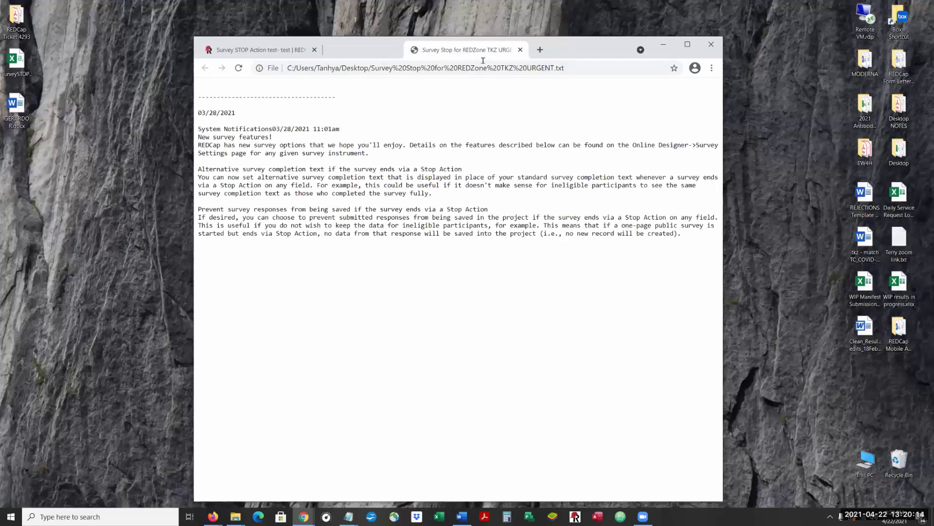
{"action": "key", "text": "ctrl+w"}
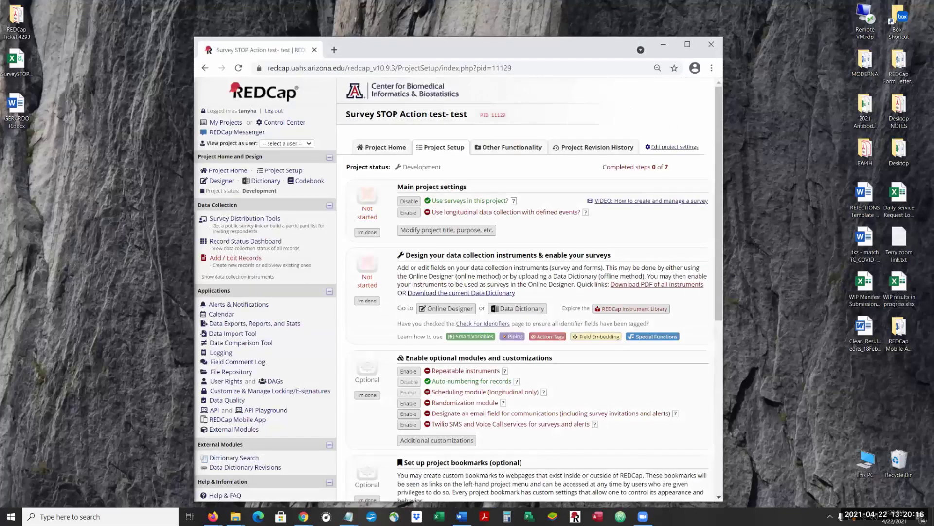
{"action": "key", "text": "super+Up"}
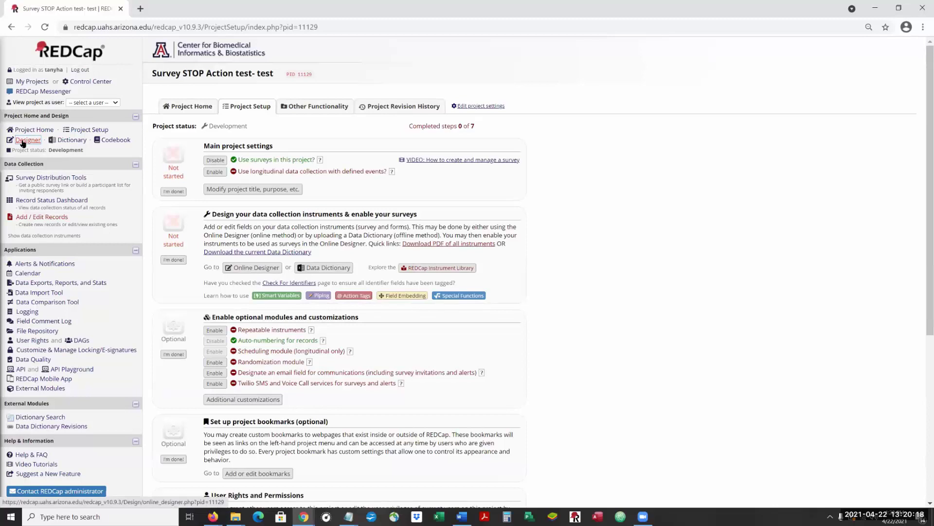
Step: In the Online Designer, look over the Screening and Online Survey fields, ending on Screening
{"action": "left_click", "coordinate": [22, 140]}
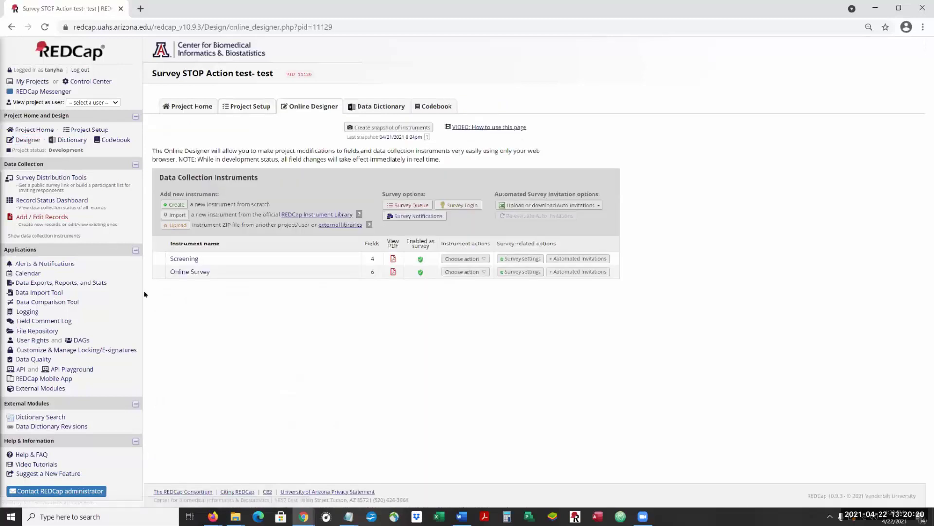
{"action": "left_click", "coordinate": [183, 258]}
{"action": "scroll", "coordinate": [664, 395], "scroll_direction": "down", "scroll_amount": 2}
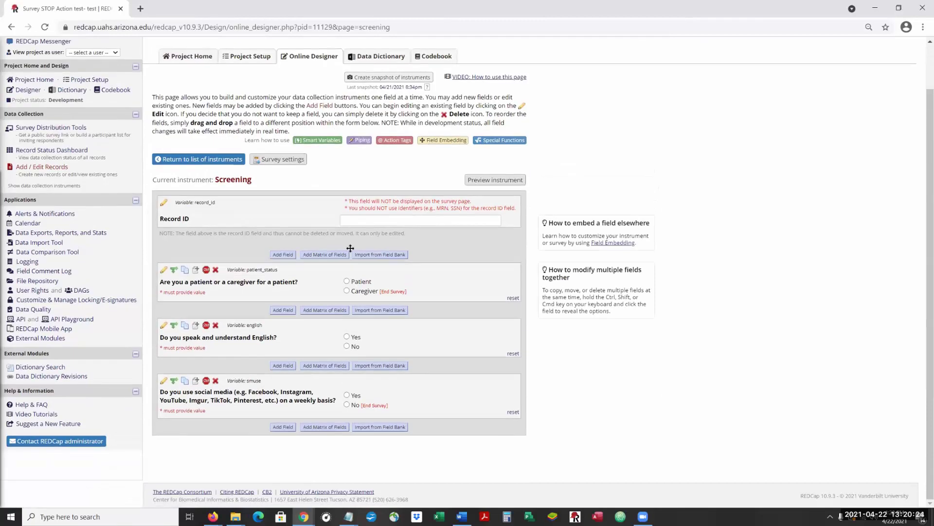
{"action": "left_click", "coordinate": [203, 160]}
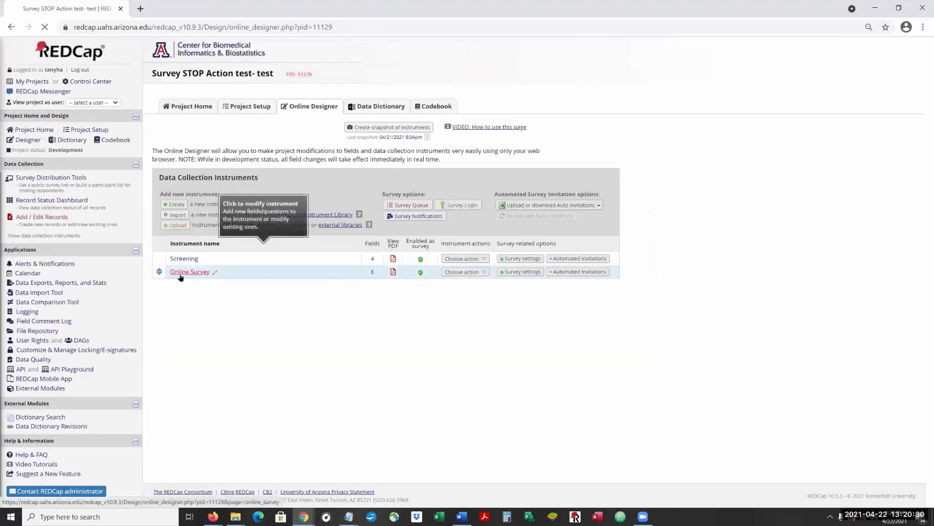
{"action": "left_click", "coordinate": [180, 273]}
{"action": "scroll", "coordinate": [715, 382], "scroll_direction": "down", "scroll_amount": 4}
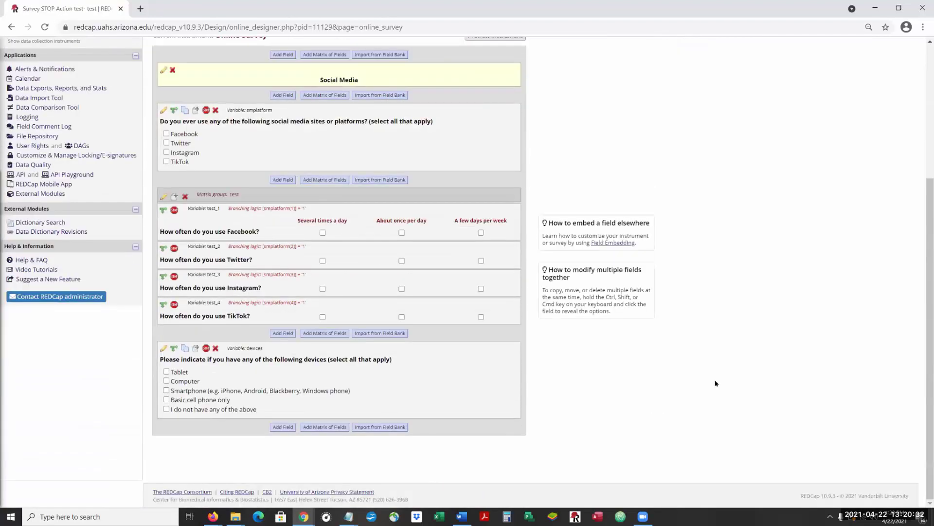
{"action": "scroll", "coordinate": [153, 234], "scroll_direction": "up", "scroll_amount": 4}
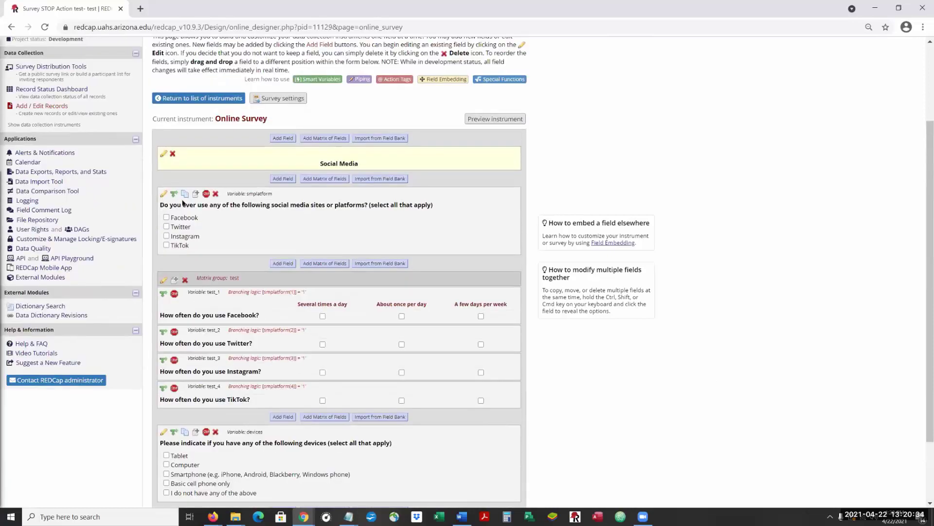
{"action": "left_click", "coordinate": [186, 210]}
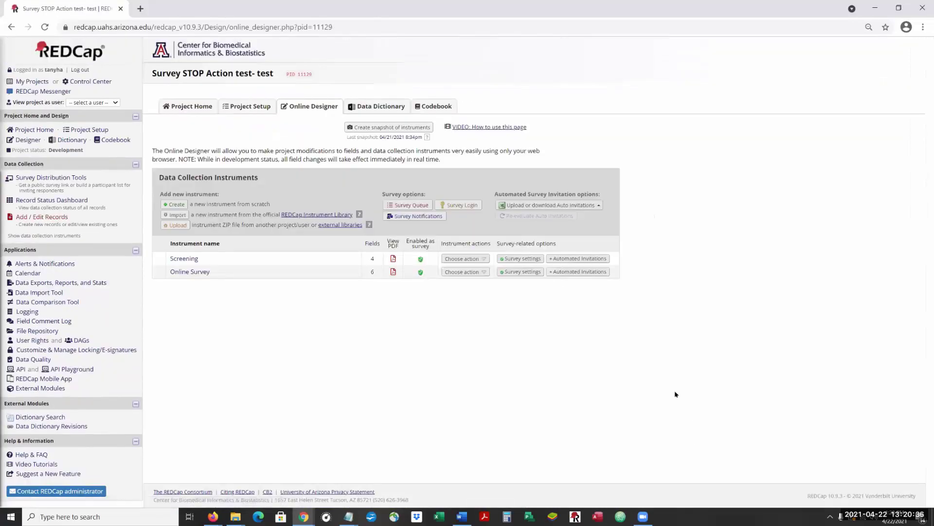
{"action": "left_click", "coordinate": [186, 262]}
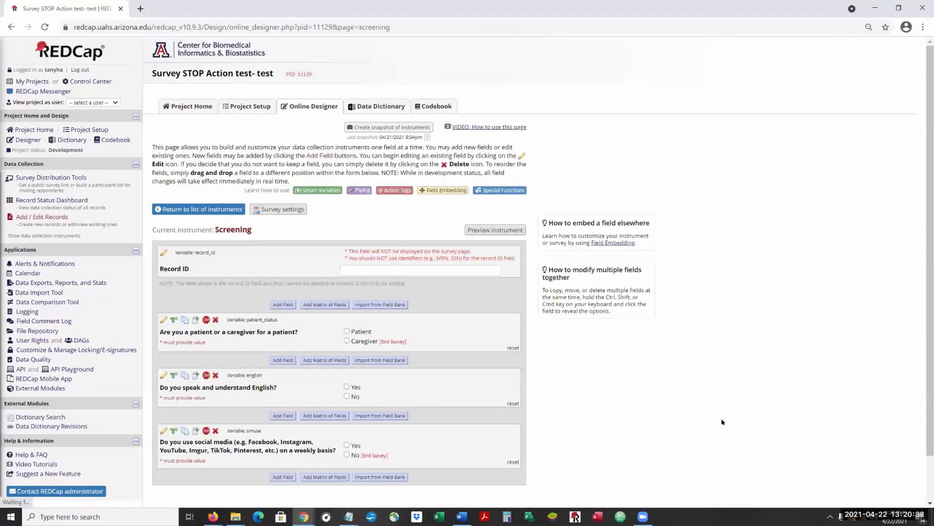
{"action": "scroll", "coordinate": [766, 395], "scroll_direction": "down", "scroll_amount": 1}
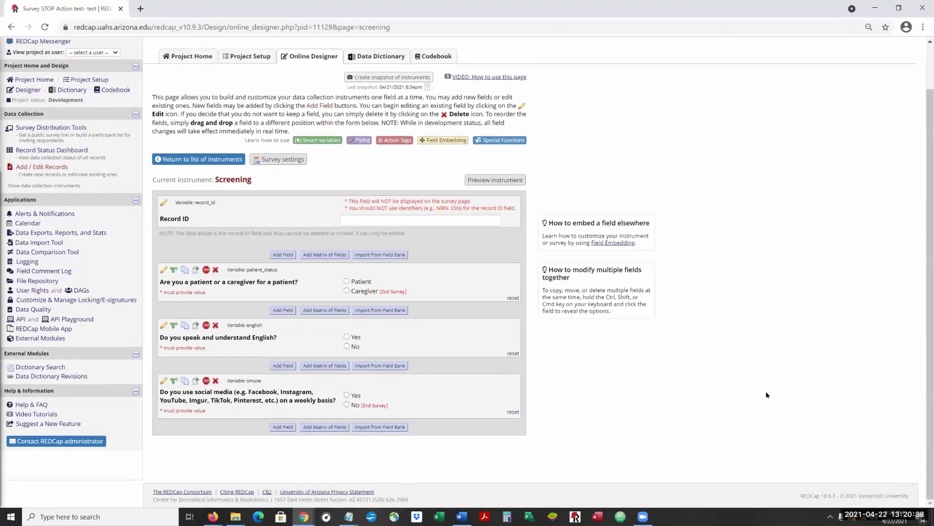
{"action": "left_click", "coordinate": [207, 270]}
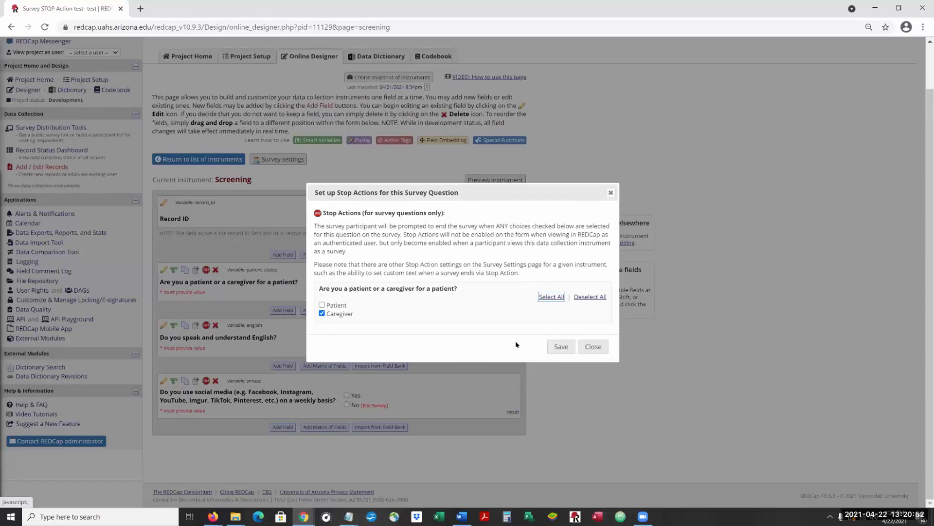
{"action": "left_click", "coordinate": [593, 347]}
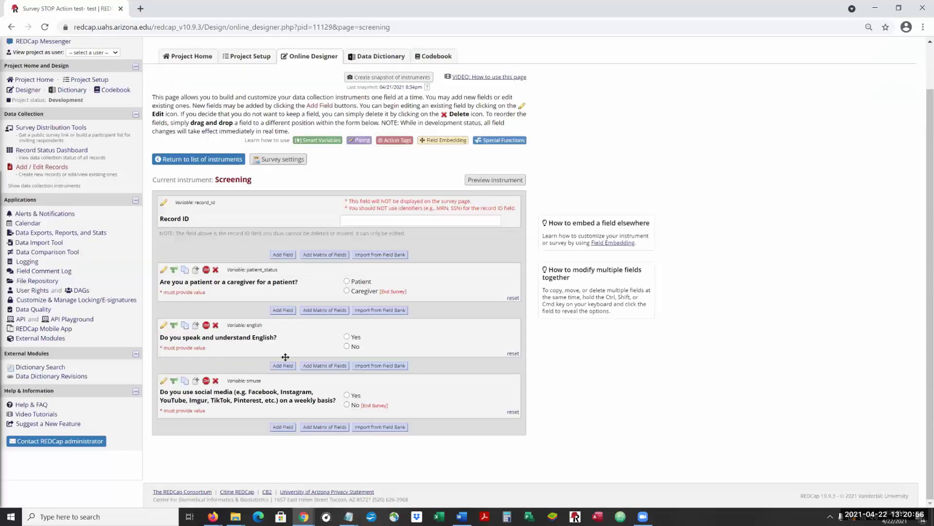
Step: Switch from Screening to the Online Survey instrument's fields
{"action": "left_click", "coordinate": [208, 159]}
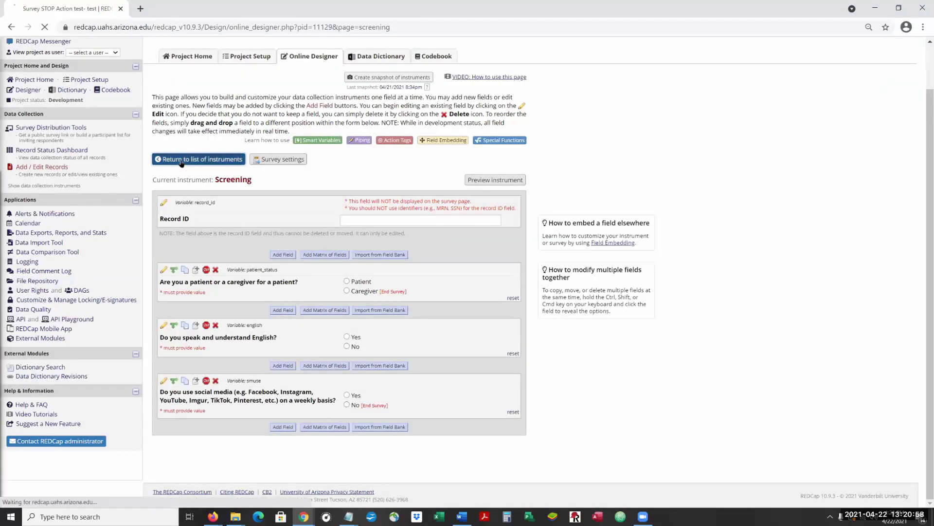
{"action": "left_click", "coordinate": [184, 272]}
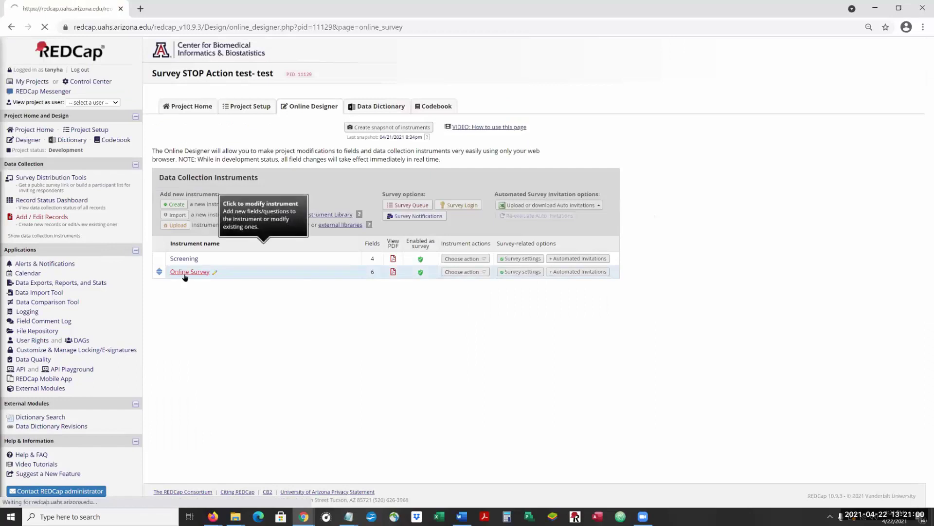
{"action": "scroll", "coordinate": [647, 441], "scroll_direction": "down", "scroll_amount": 1}
{"action": "scroll", "coordinate": [647, 442], "scroll_direction": "down", "scroll_amount": 3}
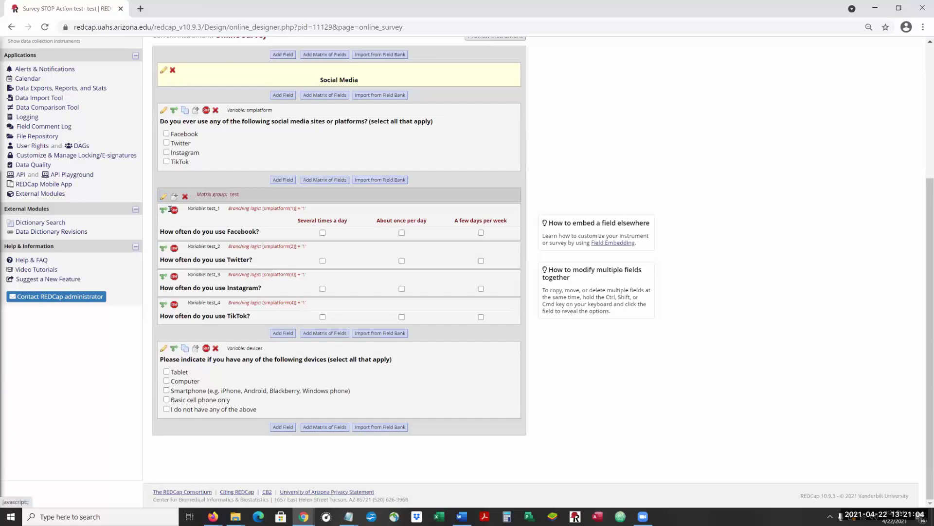
Step: Review the stop-action settings on the Facebook and Instagram frequency questions
{"action": "left_click", "coordinate": [174, 210]}
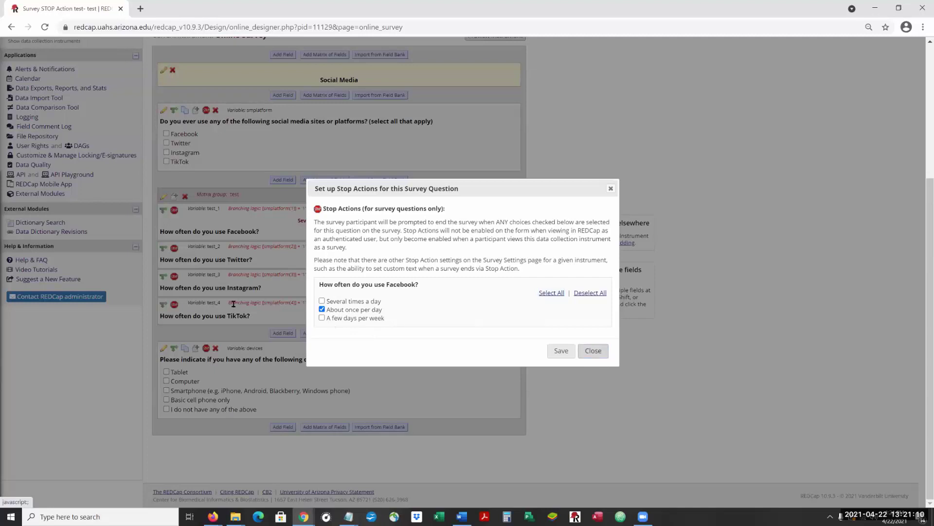
{"action": "left_click", "coordinate": [594, 351]}
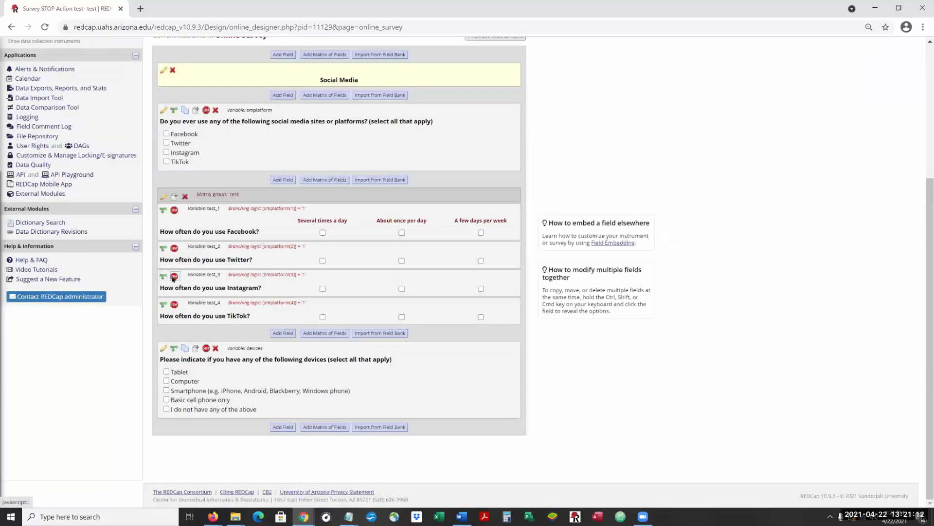
{"action": "left_click", "coordinate": [173, 276]}
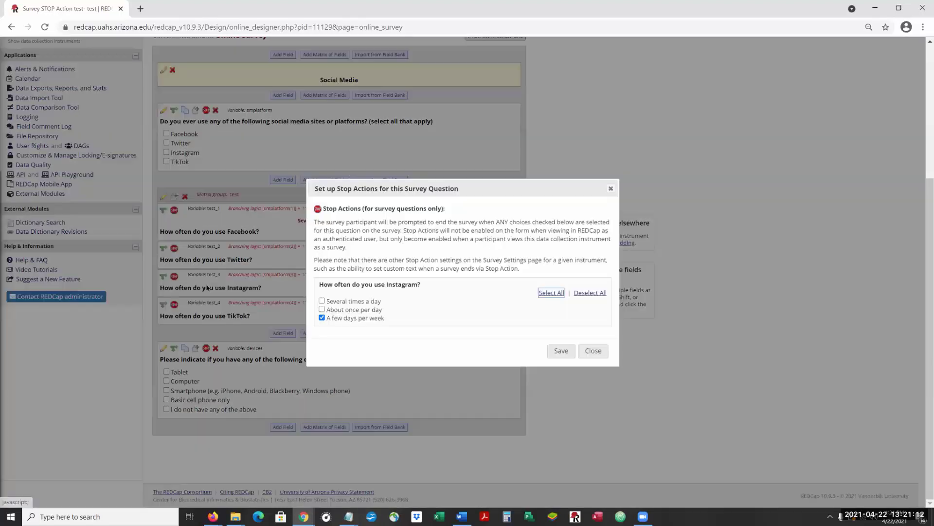
{"action": "left_click", "coordinate": [593, 351]}
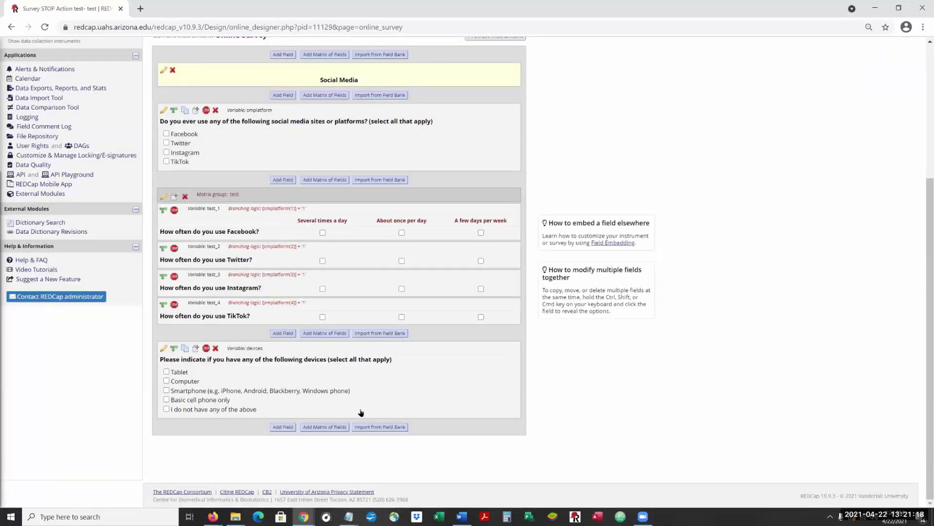
{"action": "scroll", "coordinate": [258, 257], "scroll_direction": "up", "scroll_amount": 4}
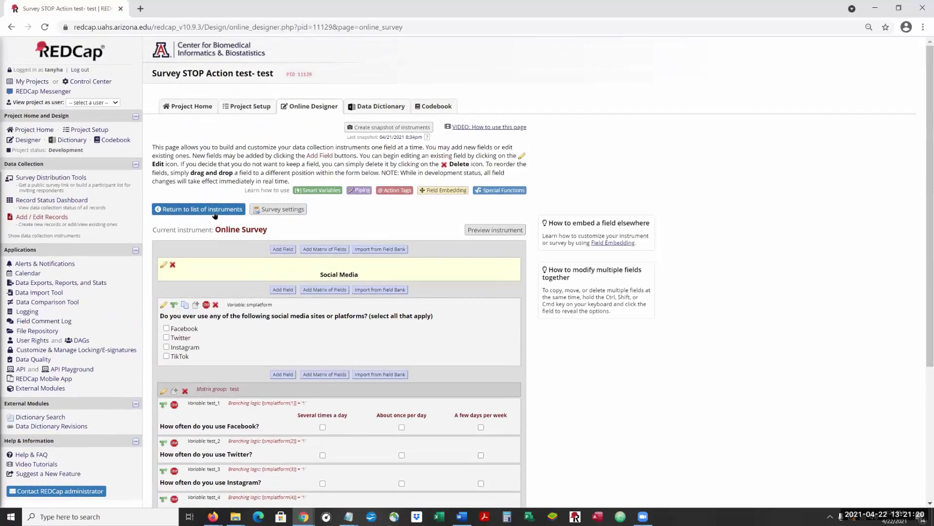
Step: Scroll through the Online Survey's survey settings without changes, then go back to the instrument list
{"action": "left_click", "coordinate": [275, 210]}
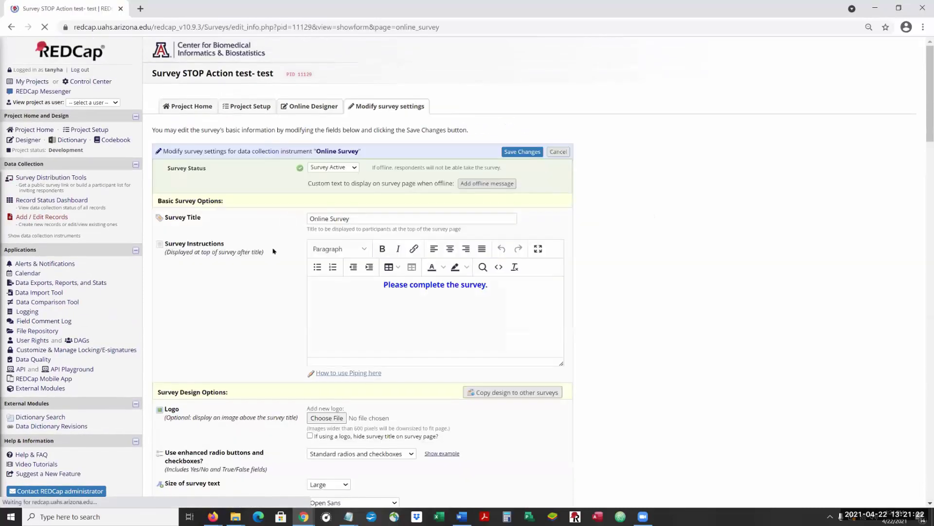
{"action": "scroll", "coordinate": [696, 287], "scroll_direction": "down", "scroll_amount": 8}
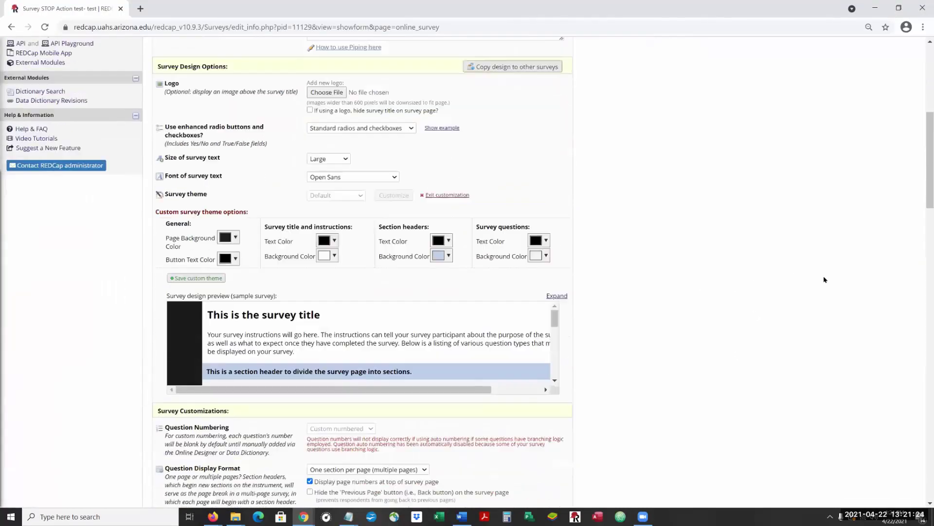
{"action": "scroll", "coordinate": [824, 279], "scroll_direction": "down", "scroll_amount": 9}
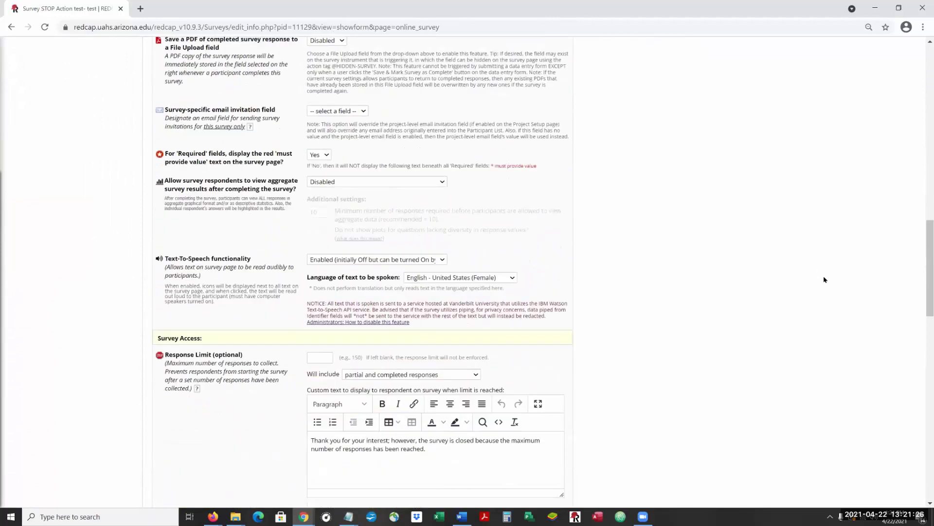
{"action": "scroll", "coordinate": [824, 279], "scroll_direction": "down", "scroll_amount": 9}
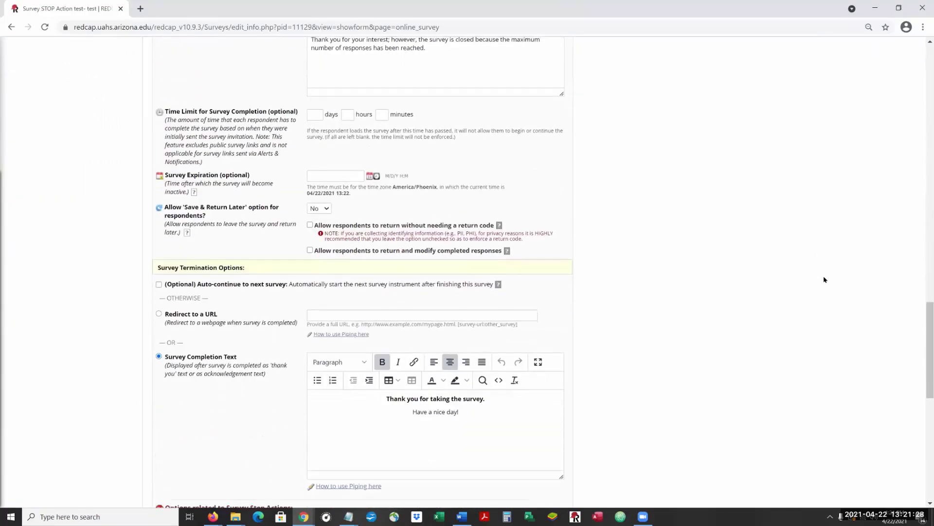
{"action": "scroll", "coordinate": [824, 279], "scroll_direction": "down", "scroll_amount": 5}
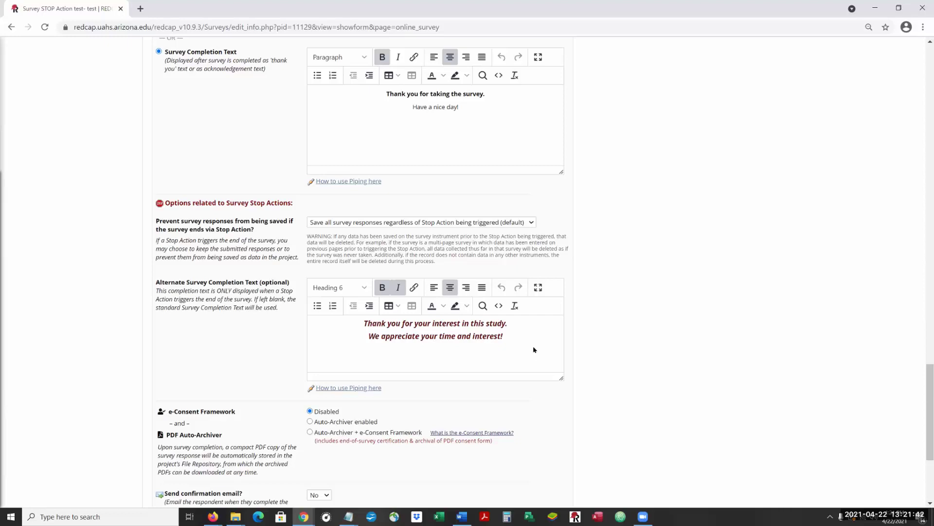
{"action": "scroll", "coordinate": [594, 333], "scroll_direction": "down", "scroll_amount": 1}
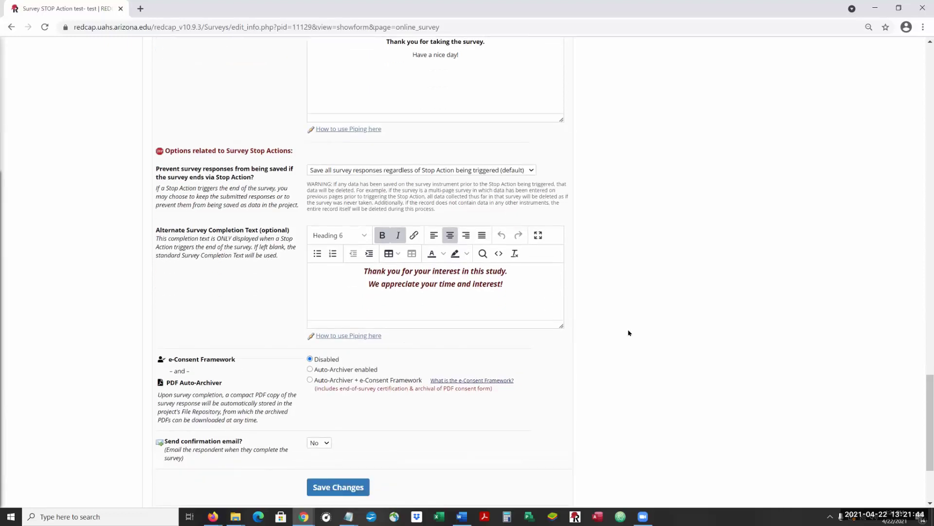
{"action": "scroll", "coordinate": [699, 336], "scroll_direction": "down", "scroll_amount": 1}
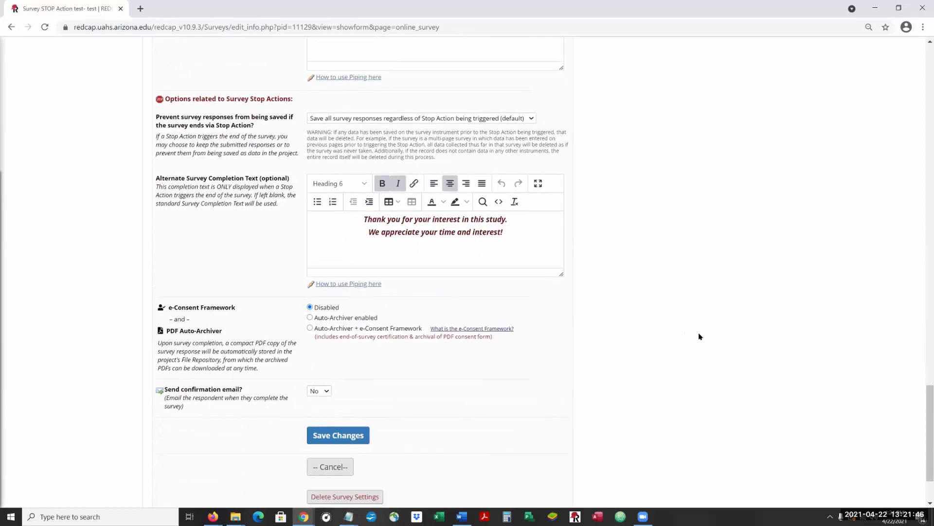
{"action": "scroll", "coordinate": [699, 336], "scroll_direction": "up", "scroll_amount": 10}
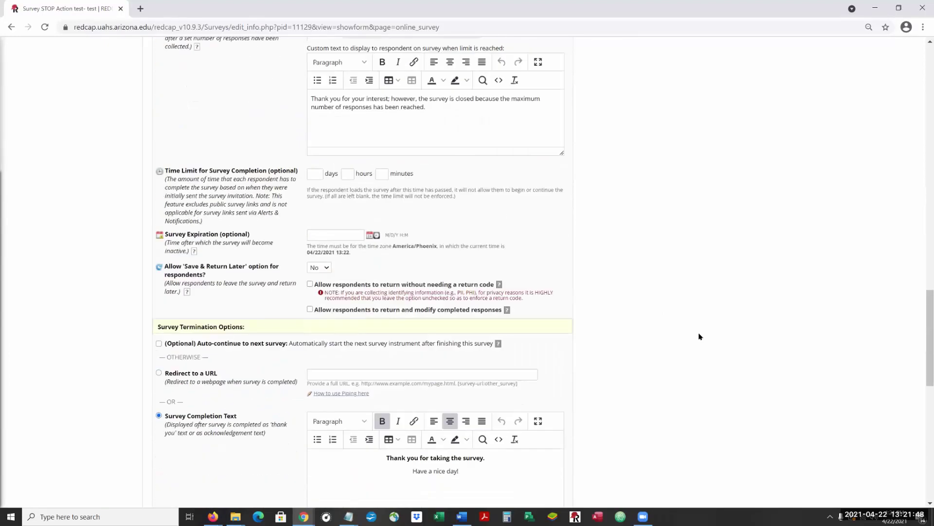
{"action": "scroll", "coordinate": [699, 336], "scroll_direction": "up", "scroll_amount": 10}
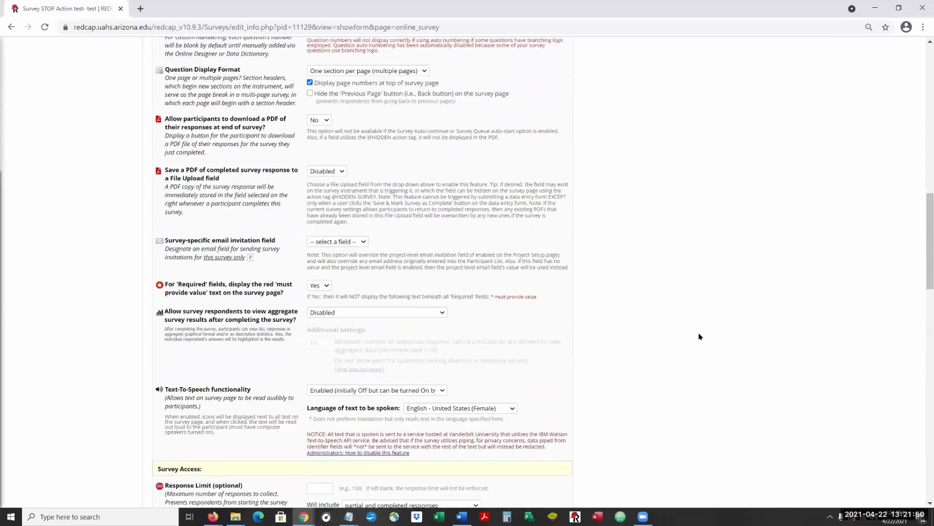
{"action": "scroll", "coordinate": [699, 336], "scroll_direction": "up", "scroll_amount": 10}
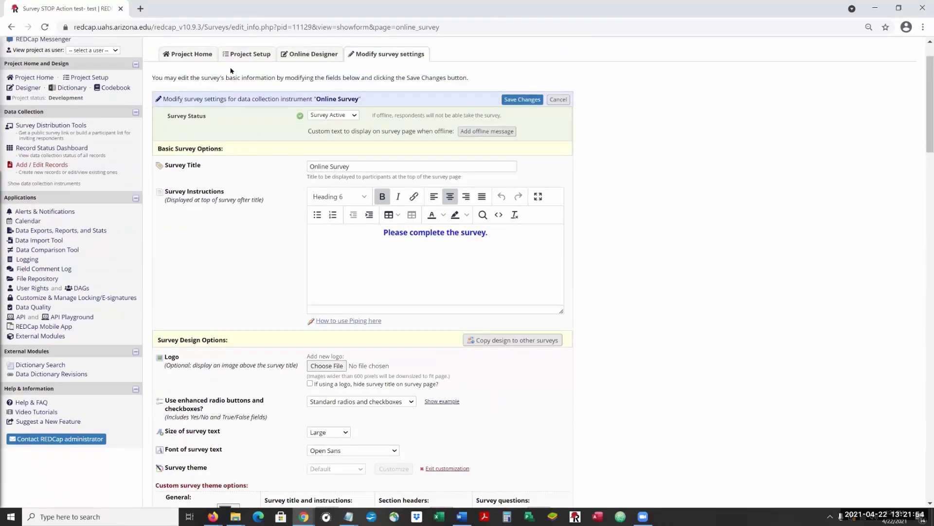
{"action": "left_click", "coordinate": [309, 54]}
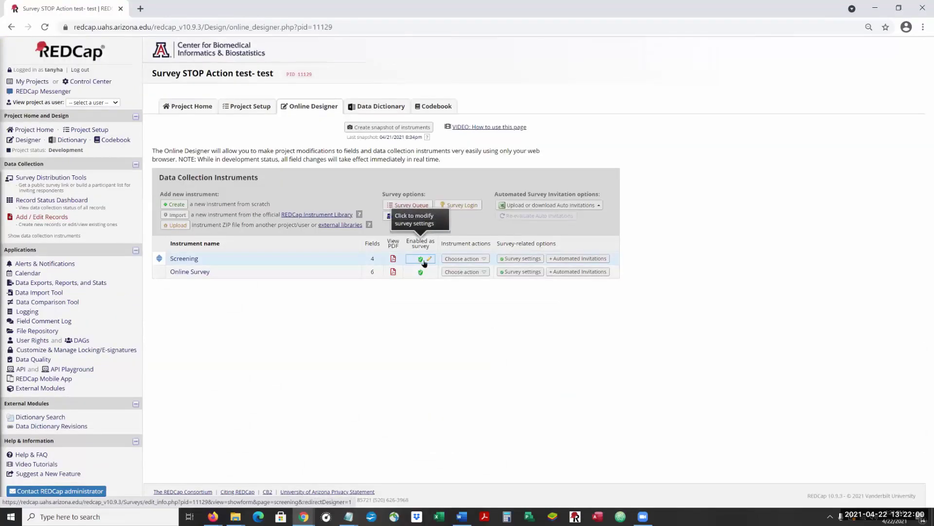
Step: Scroll the Screening survey settings down to the Stop Action options and back, then open the Record Status Dashboard
{"action": "left_click", "coordinate": [519, 258]}
{"action": "scroll", "coordinate": [747, 376], "scroll_direction": "down", "scroll_amount": 20}
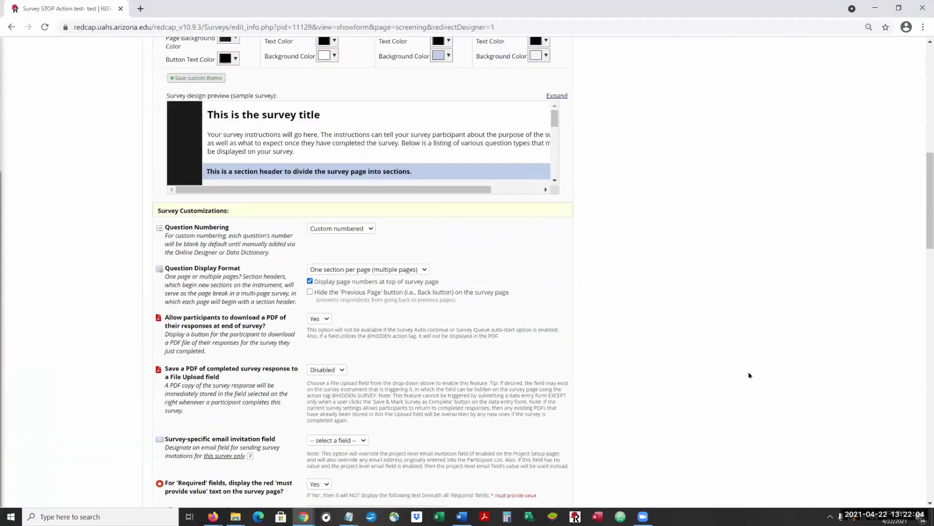
{"action": "scroll", "coordinate": [749, 375], "scroll_direction": "down", "scroll_amount": 13}
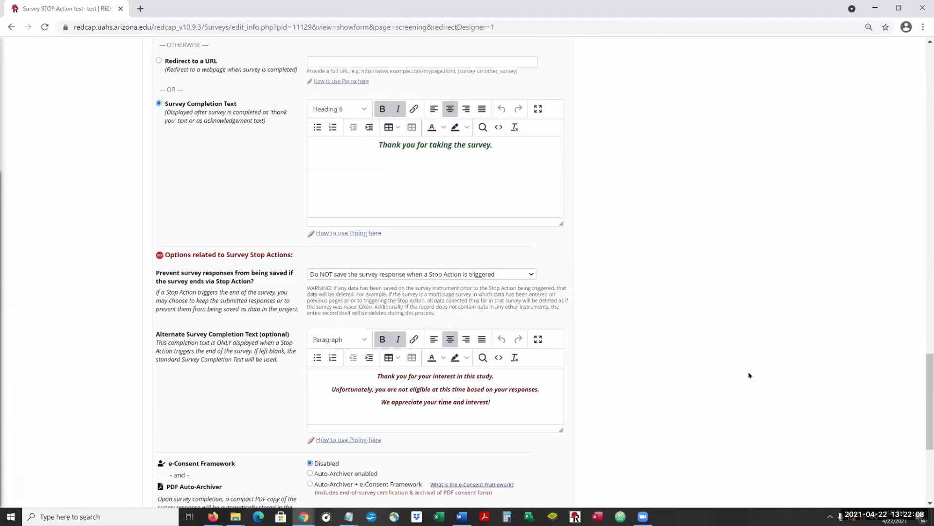
{"action": "scroll", "coordinate": [749, 375], "scroll_direction": "down", "scroll_amount": 2}
{"action": "scroll", "coordinate": [749, 375], "scroll_direction": "up", "scroll_amount": 3}
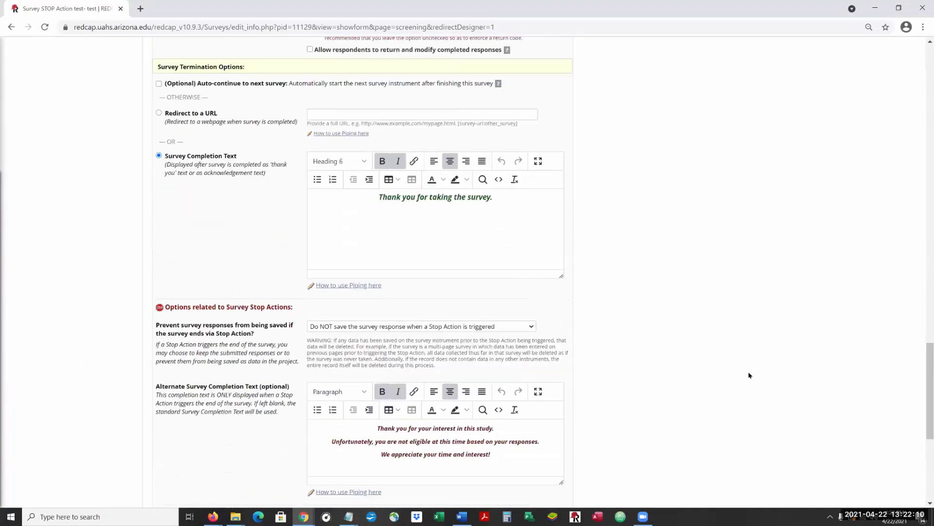
{"action": "scroll", "coordinate": [749, 376], "scroll_direction": "down", "scroll_amount": 5}
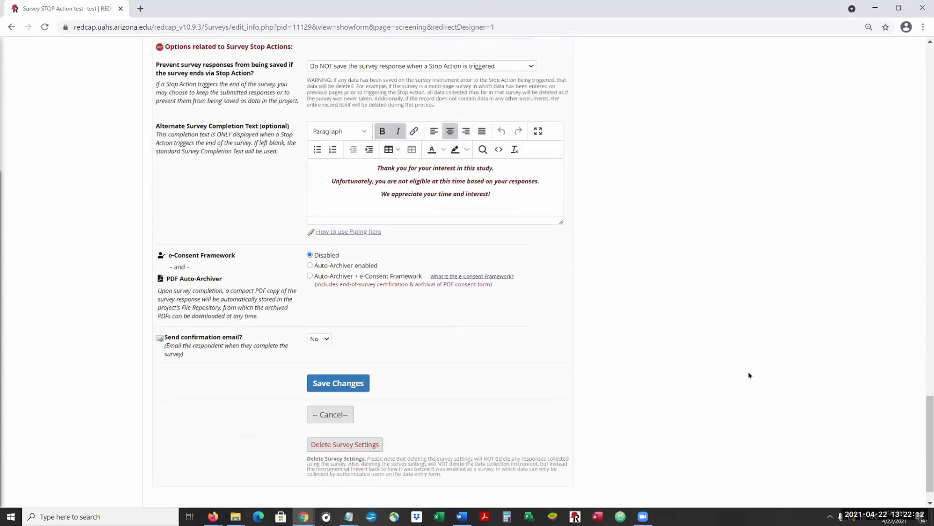
{"action": "scroll", "coordinate": [749, 376], "scroll_direction": "up", "scroll_amount": 15}
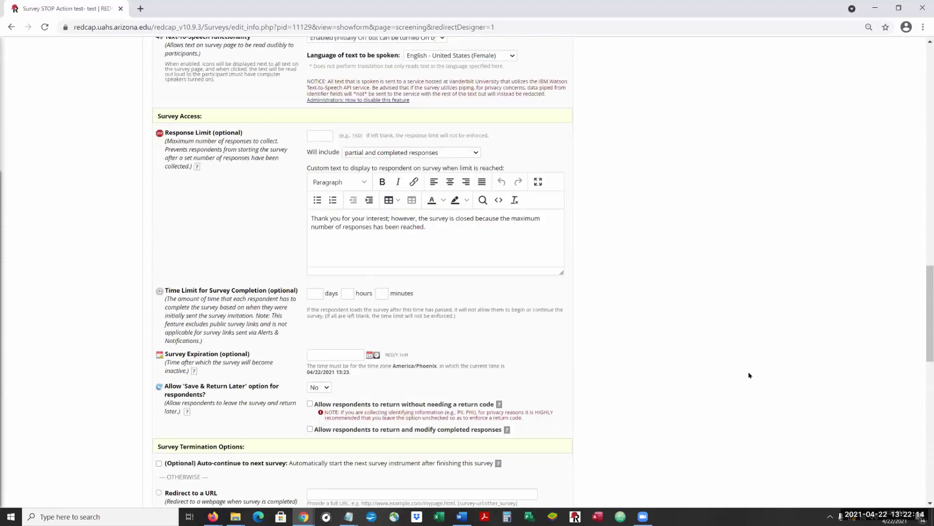
{"action": "scroll", "coordinate": [723, 349], "scroll_direction": "up", "scroll_amount": 10}
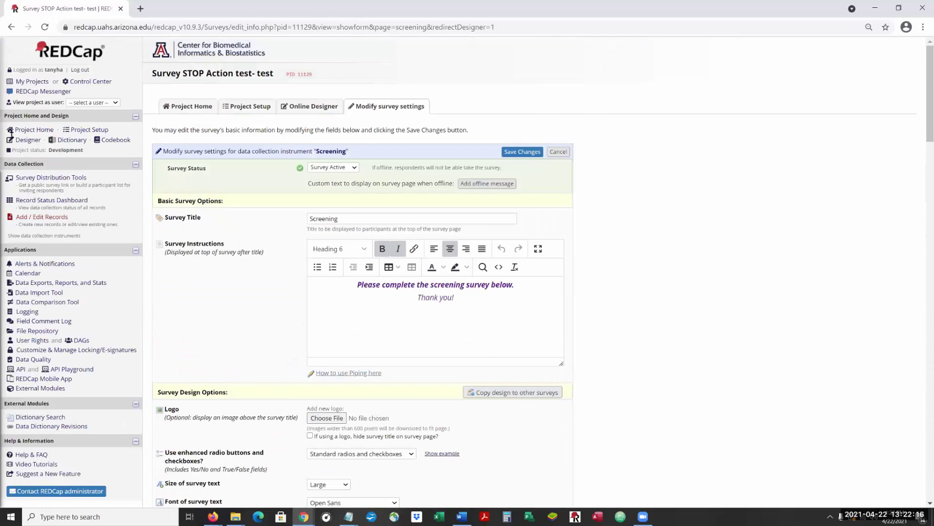
{"action": "left_click", "coordinate": [31, 201]}
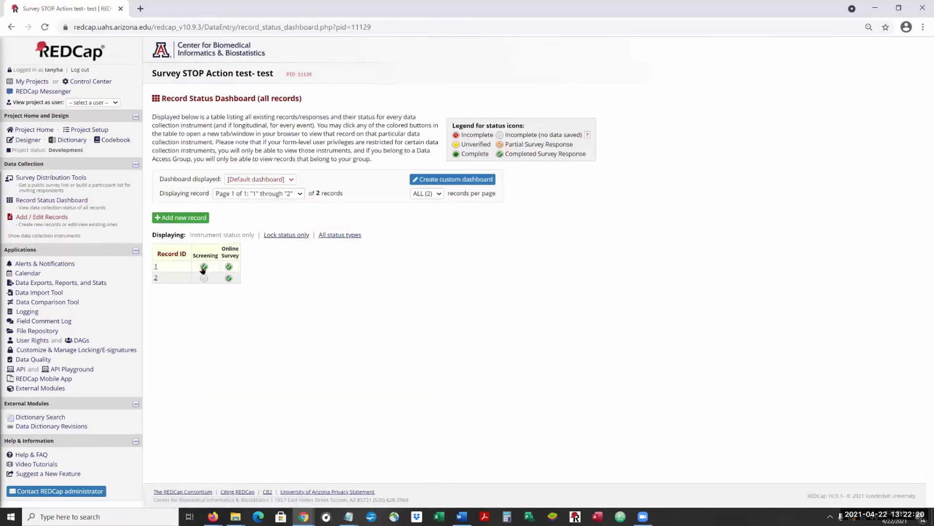
Step: View record 1's Screening responses, then go to Survey Distribution Tools
{"action": "left_click", "coordinate": [204, 267]}
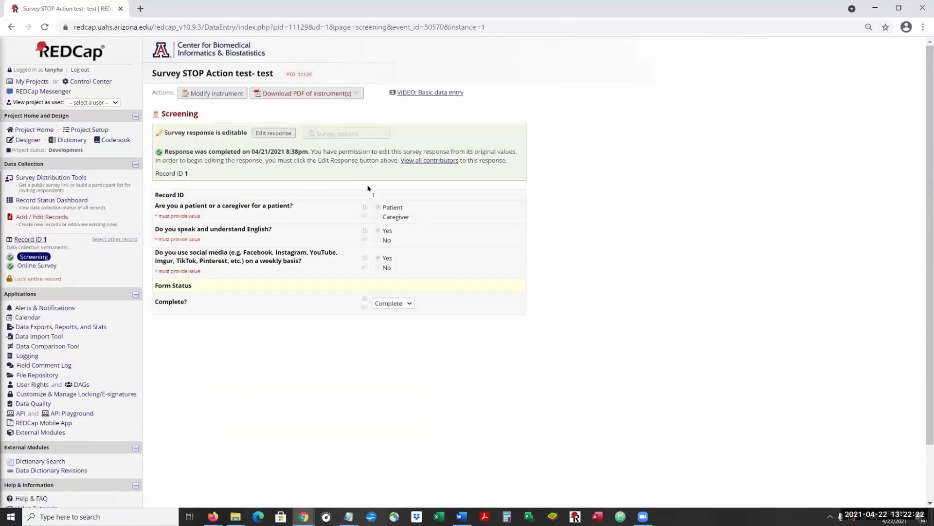
{"action": "left_click", "coordinate": [67, 180]}
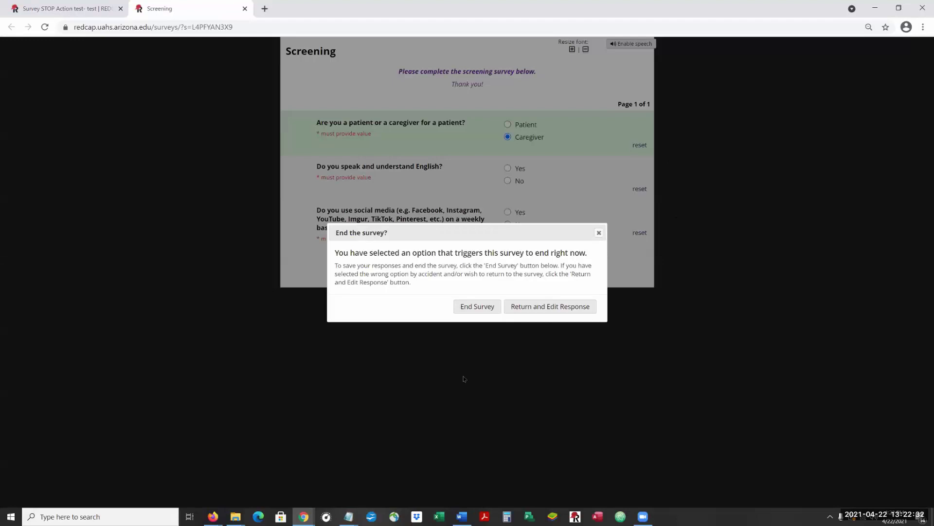
Step: Choose Caregiver in the public survey and confirm ending it early
{"action": "left_click", "coordinate": [459, 309]}
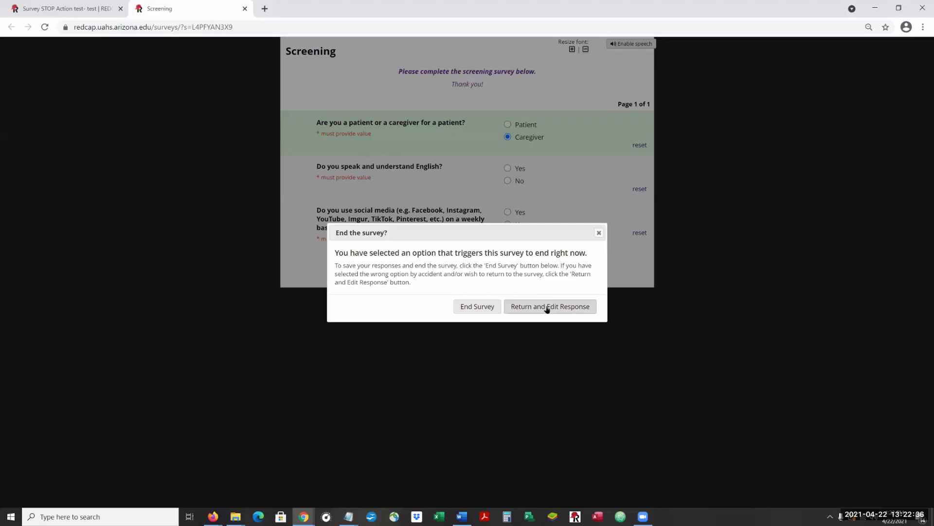
{"action": "left_click", "coordinate": [471, 307]}
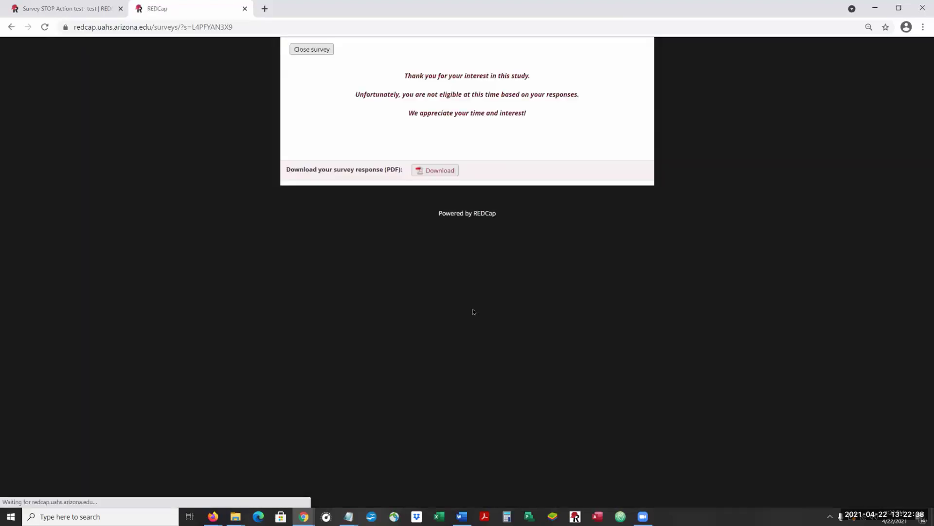
Step: Close the ended survey, check the Record Status Dashboard, and go back to the Online Designer
{"action": "left_click", "coordinate": [316, 50]}
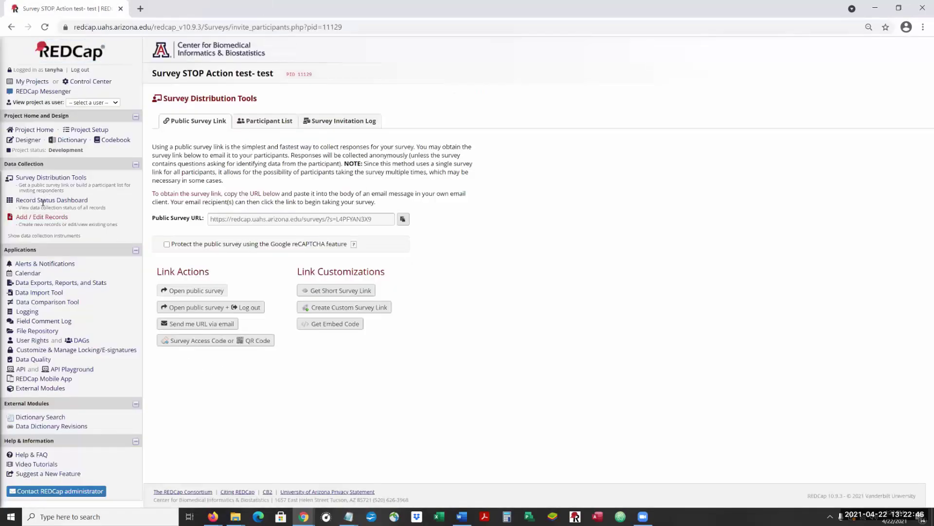
{"action": "left_click", "coordinate": [42, 204]}
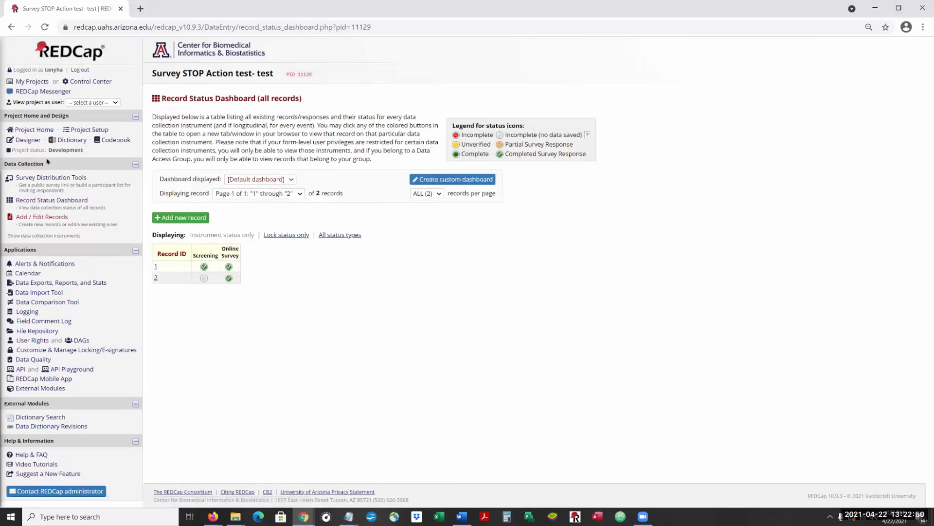
{"action": "left_click", "coordinate": [30, 141]}
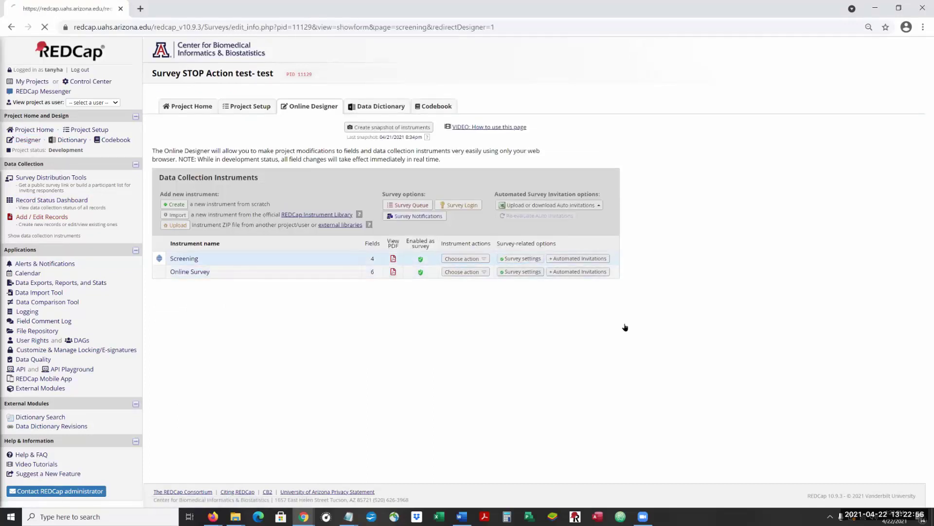
Step: Check the Screening survey's Stop Action option for not saving stopped responses, then scroll back up
{"action": "left_click", "coordinate": [509, 258]}
{"action": "scroll", "coordinate": [647, 336], "scroll_direction": "down", "scroll_amount": 14}
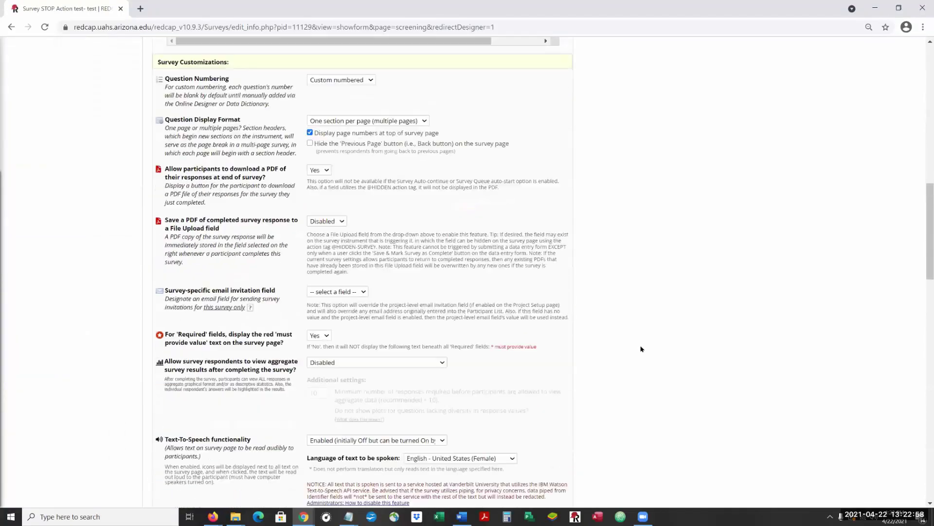
{"action": "scroll", "coordinate": [640, 349], "scroll_direction": "down", "scroll_amount": 9}
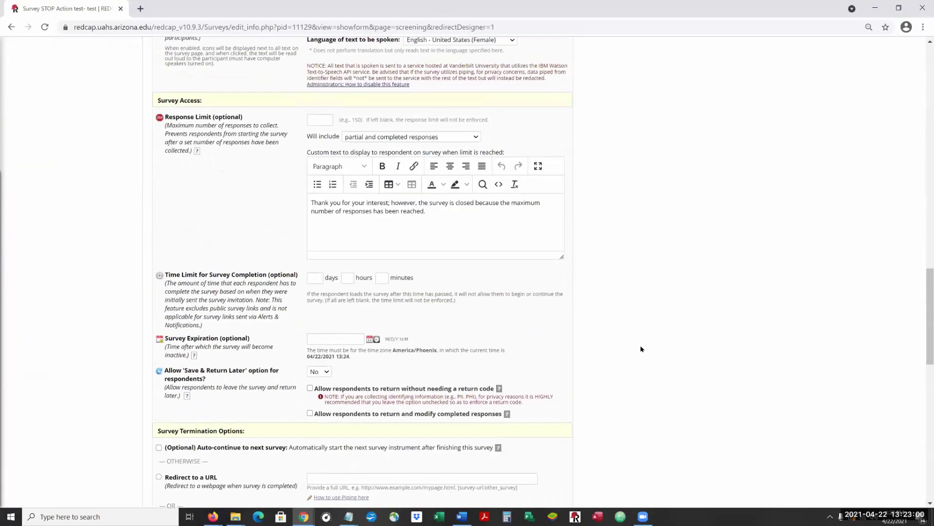
{"action": "scroll", "coordinate": [641, 349], "scroll_direction": "down", "scroll_amount": 5}
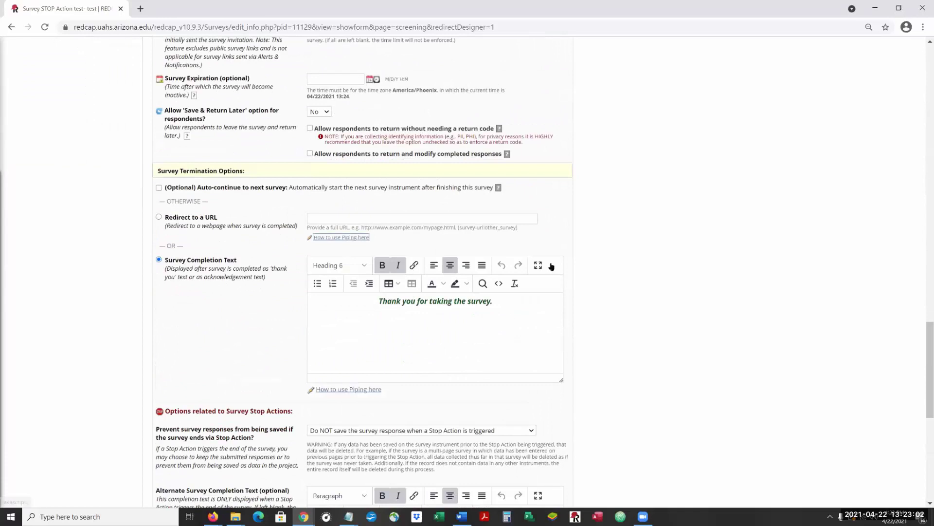
{"action": "scroll", "coordinate": [374, 245], "scroll_direction": "down", "scroll_amount": 2}
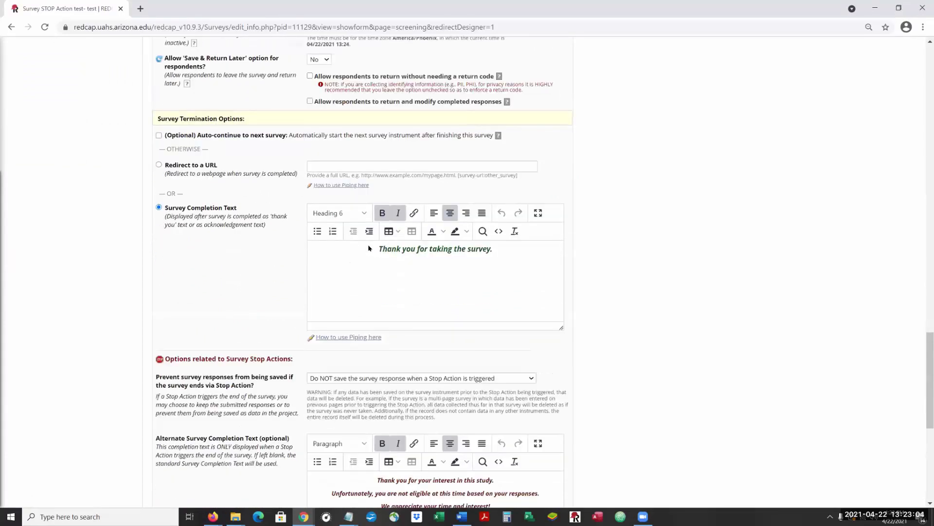
{"action": "scroll", "coordinate": [384, 242], "scroll_direction": "down", "scroll_amount": 3}
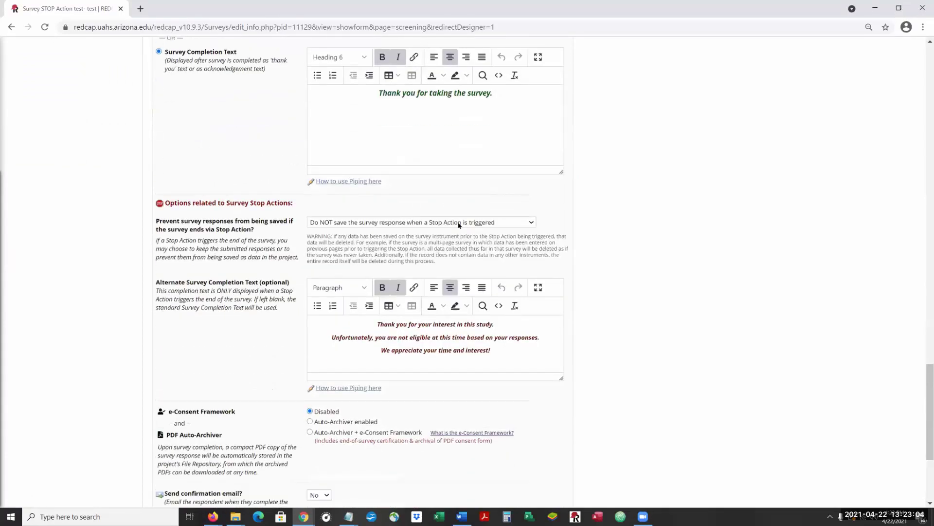
{"action": "left_click", "coordinate": [530, 222]}
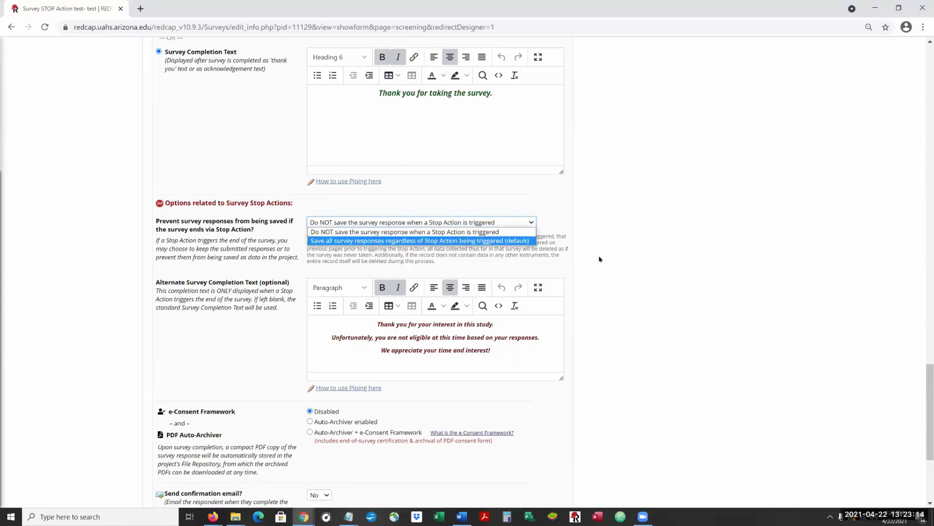
{"action": "scroll", "coordinate": [688, 265], "scroll_direction": "up", "scroll_amount": 12}
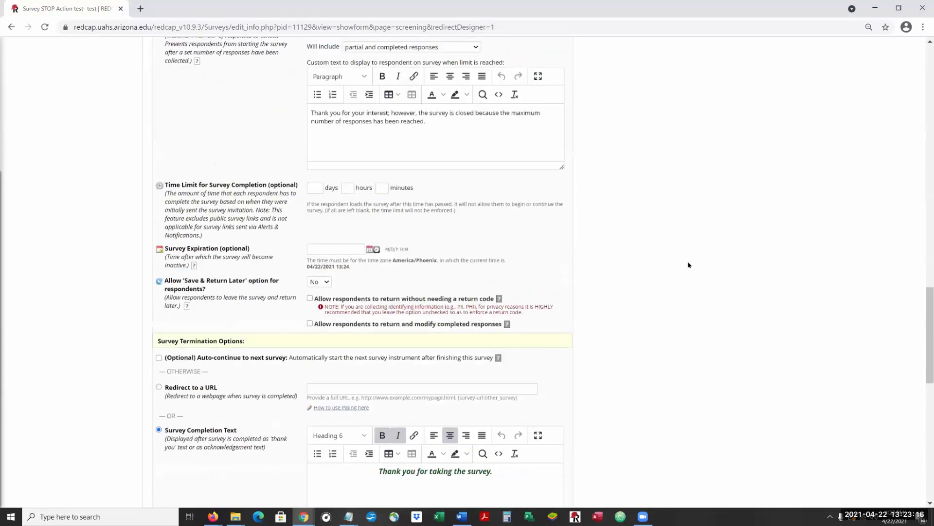
{"action": "scroll", "coordinate": [688, 264], "scroll_direction": "up", "scroll_amount": 10}
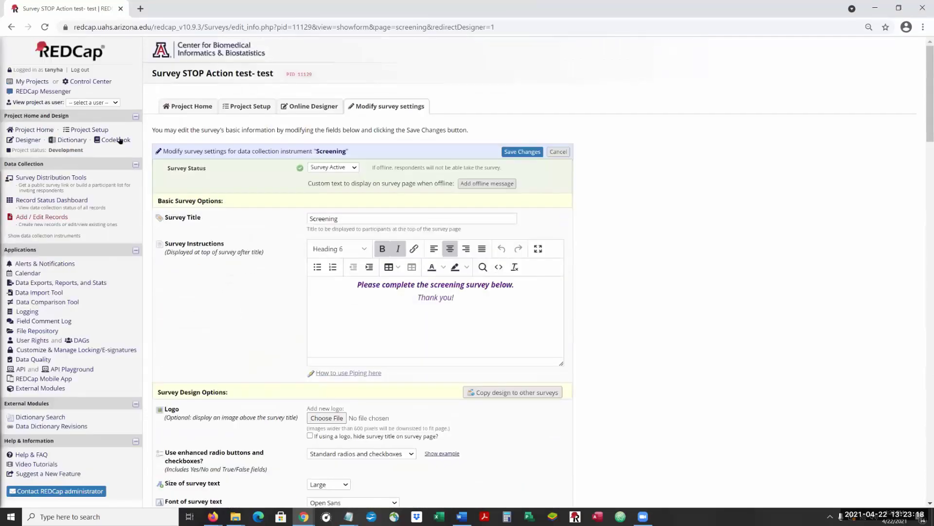
Step: Launch the public Screening survey from Survey Distribution Tools
{"action": "left_click", "coordinate": [53, 201]}
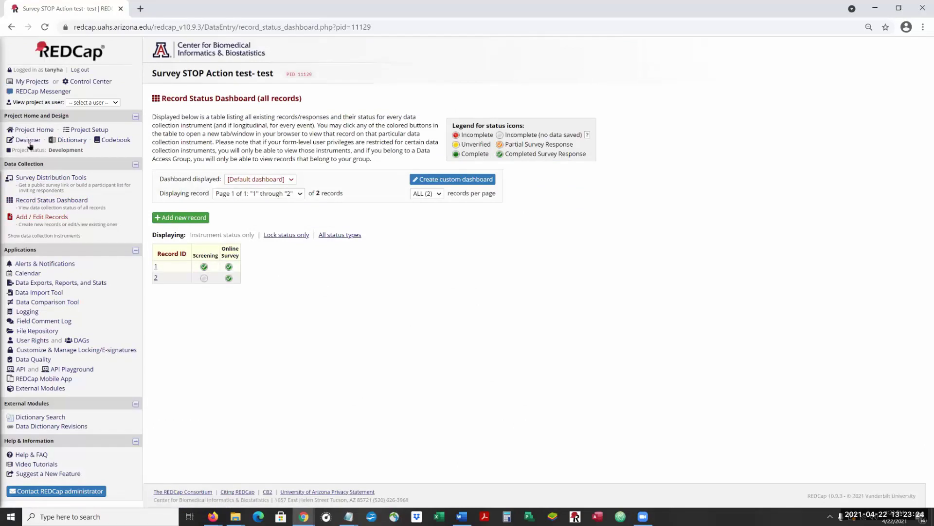
{"action": "left_click", "coordinate": [64, 179]}
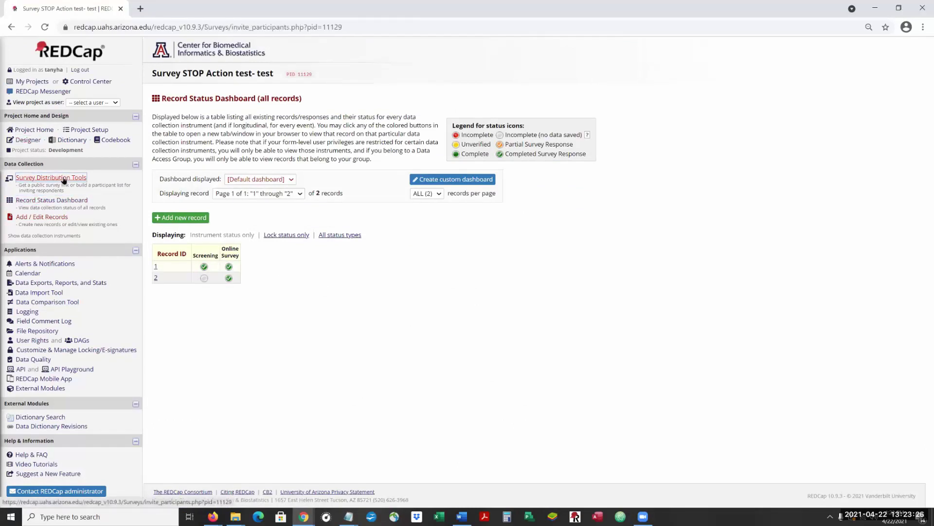
{"action": "left_click", "coordinate": [205, 294]}
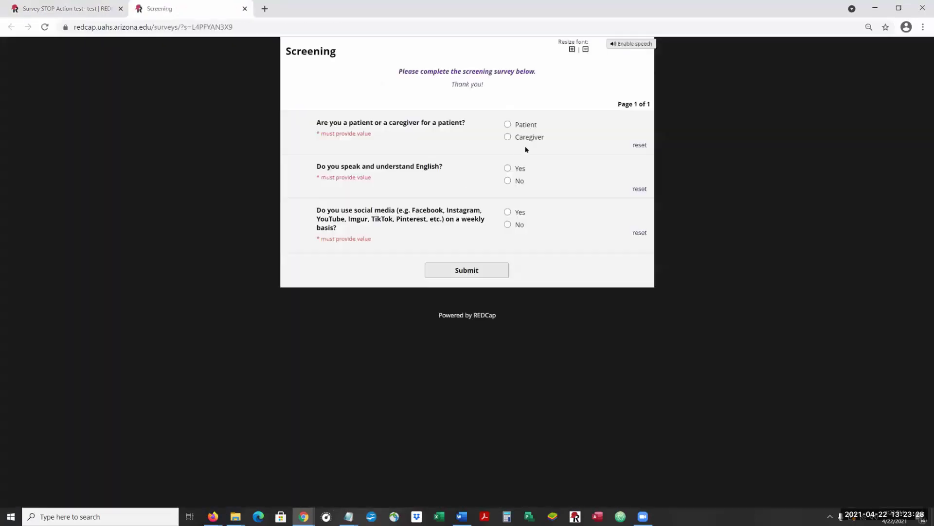
Step: Answer Patient, English Yes, social media Yes (changed from No), submit, and close the survey
{"action": "left_click", "coordinate": [507, 125]}
{"action": "left_click", "coordinate": [507, 169]}
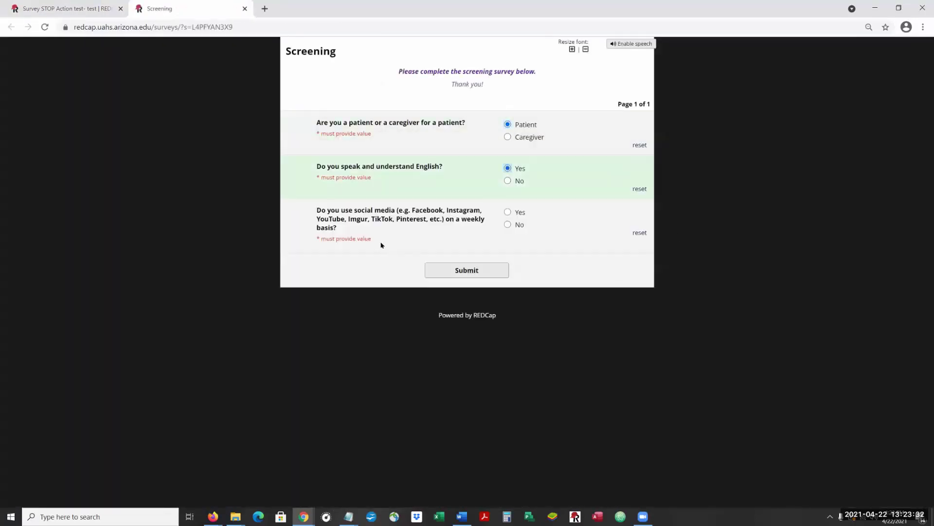
{"action": "left_click", "coordinate": [507, 225]}
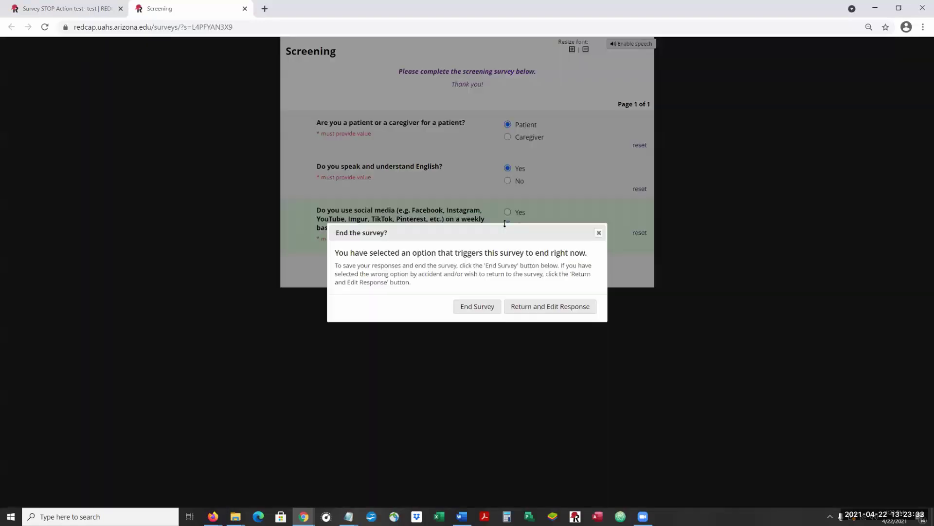
{"action": "left_click", "coordinate": [550, 306]}
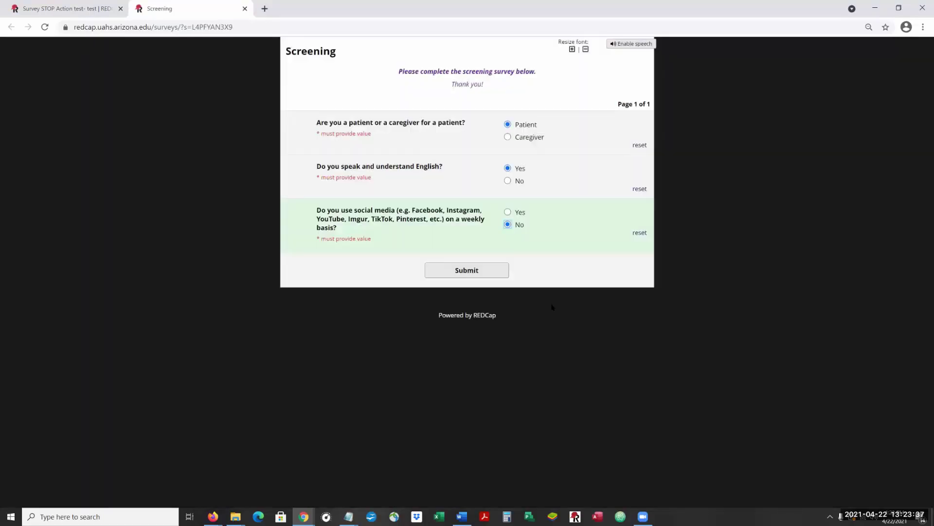
{"action": "left_click", "coordinate": [509, 213]}
{"action": "left_click", "coordinate": [485, 270]}
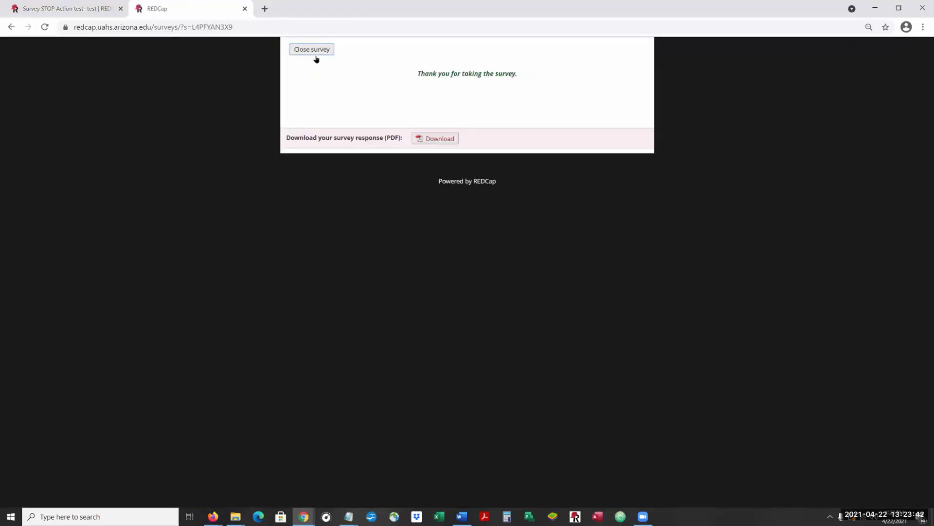
{"action": "left_click", "coordinate": [321, 51]}
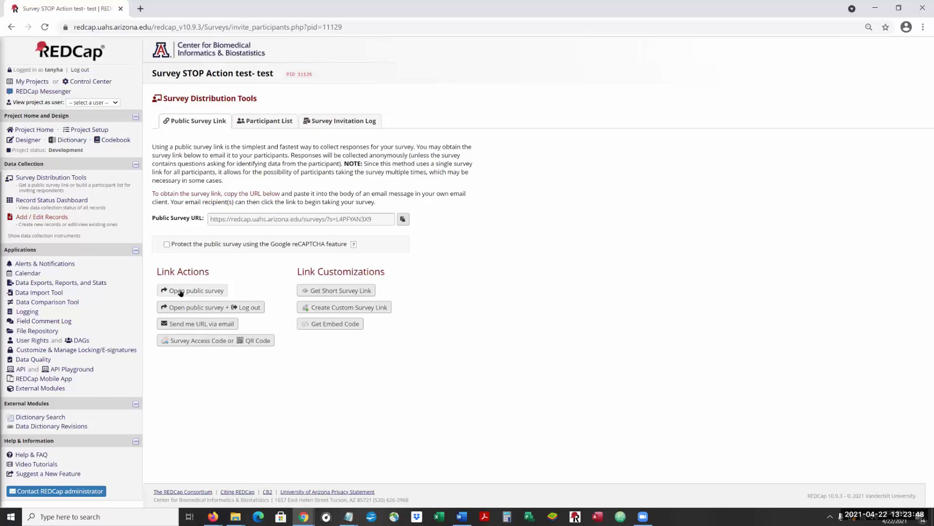
Step: Open record 3's Online Survey, mark Facebook several times and once daily, then return to edit
{"action": "left_click", "coordinate": [76, 201]}
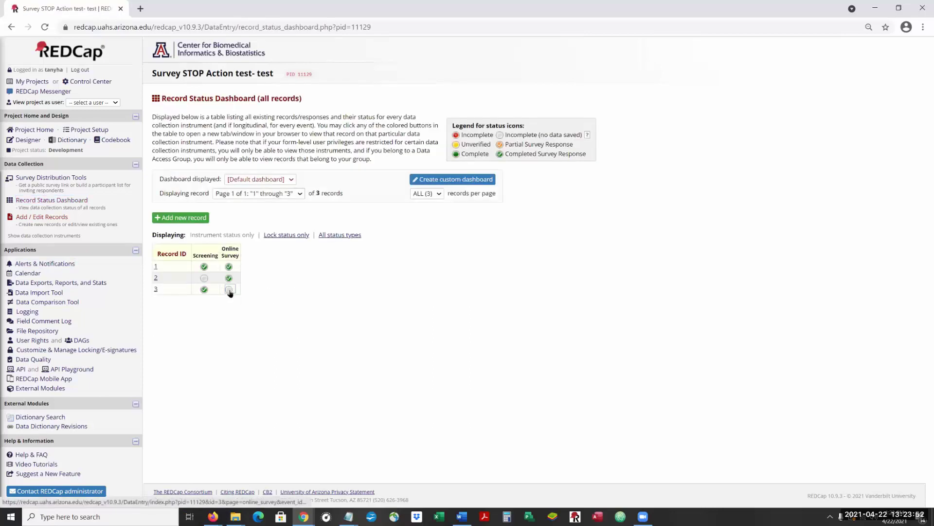
{"action": "left_click", "coordinate": [229, 290]}
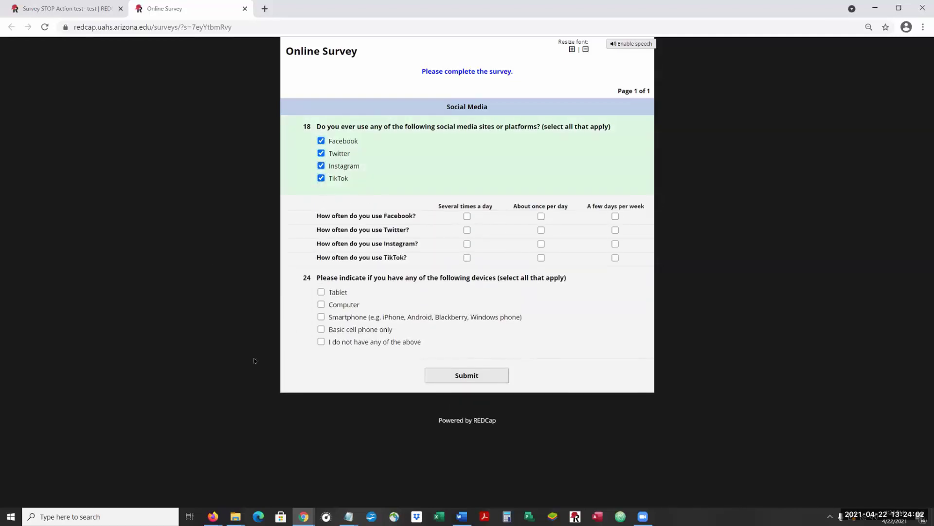
{"action": "left_click", "coordinate": [467, 216]}
{"action": "left_click", "coordinate": [541, 216]}
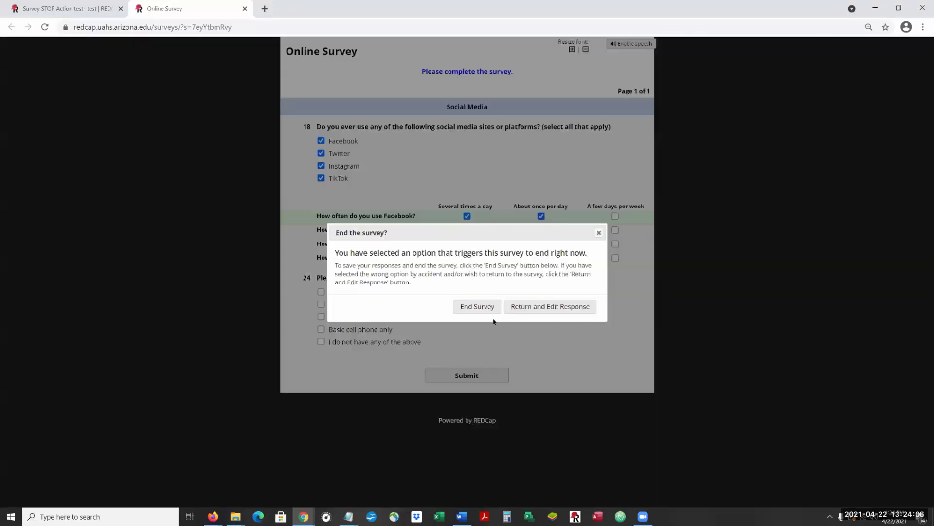
{"action": "left_click", "coordinate": [527, 308]}
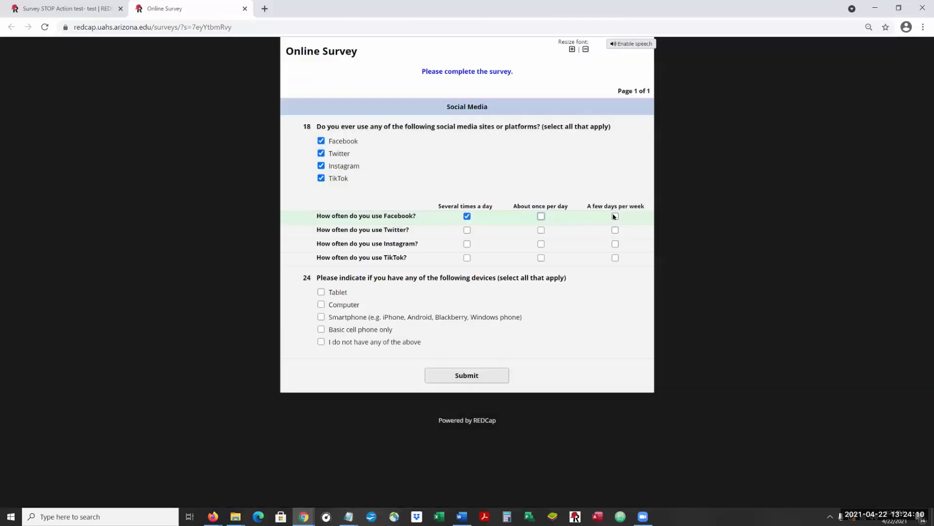
Step: Mark Facebook and Twitter few days per week, Twitter once daily, Instagram and TikTok several times daily
{"action": "left_click", "coordinate": [616, 216]}
{"action": "left_click", "coordinate": [615, 229]}
{"action": "left_click", "coordinate": [541, 229]}
{"action": "left_click", "coordinate": [466, 243]}
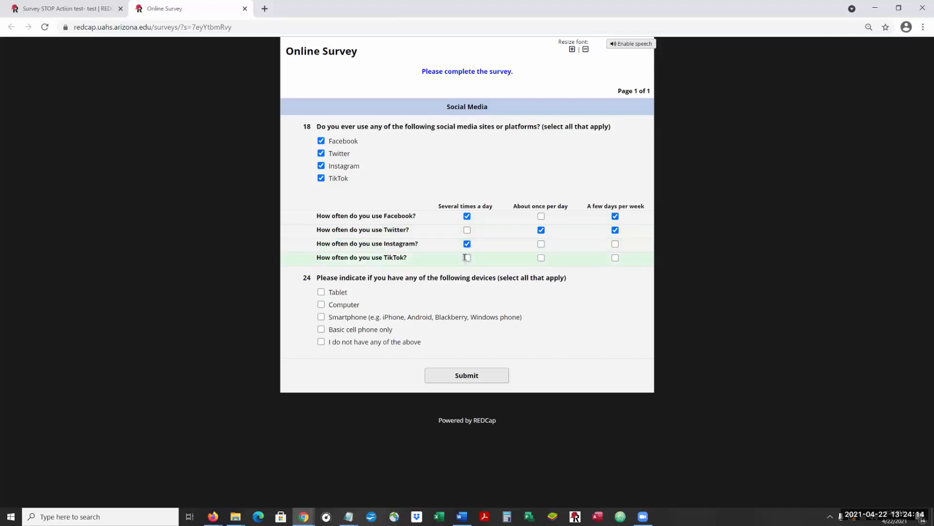
{"action": "left_click", "coordinate": [466, 257]}
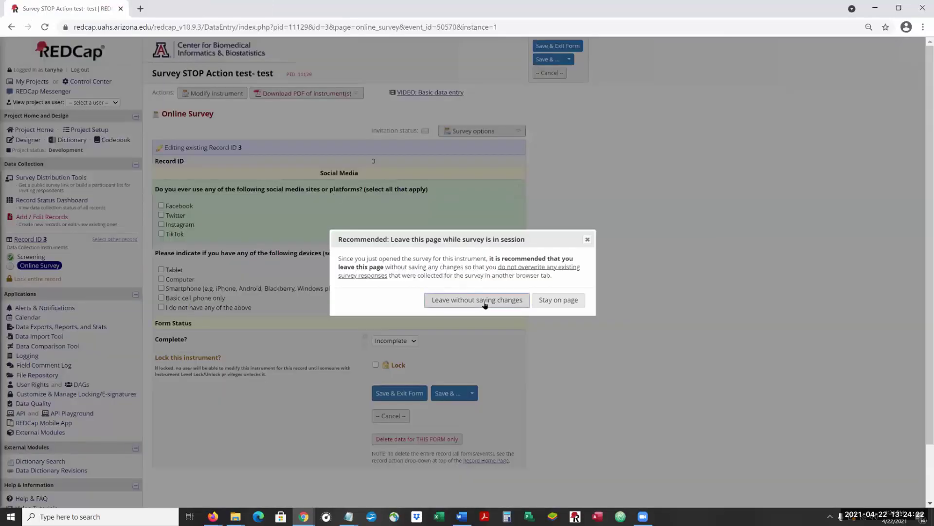
Step: Leave the form unsaved, confirm record 3 has both surveys complete, and return to the Online Designer
{"action": "left_click", "coordinate": [462, 300]}
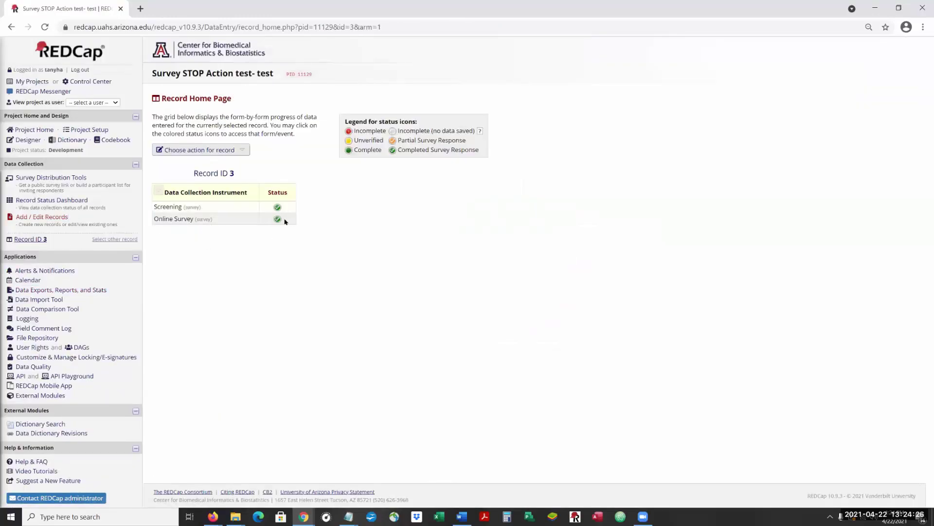
{"action": "left_click", "coordinate": [72, 202]}
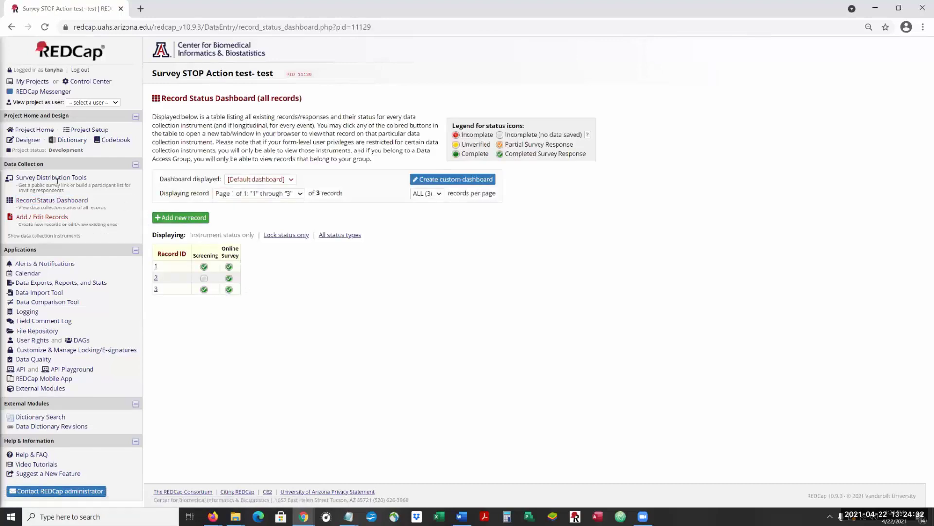
{"action": "left_click", "coordinate": [38, 142]}
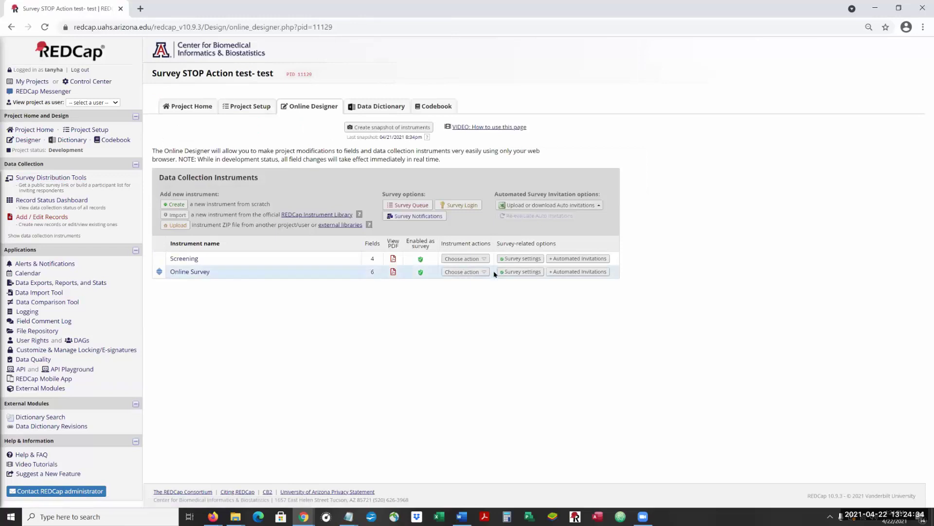
Step: Review the Online Survey settings down to its Stop Actions completion text, then return to the top
{"action": "left_click", "coordinate": [524, 273]}
{"action": "scroll", "coordinate": [840, 108], "scroll_direction": "down", "scroll_amount": 10}
{"action": "scroll", "coordinate": [899, 231], "scroll_direction": "down", "scroll_amount": 15}
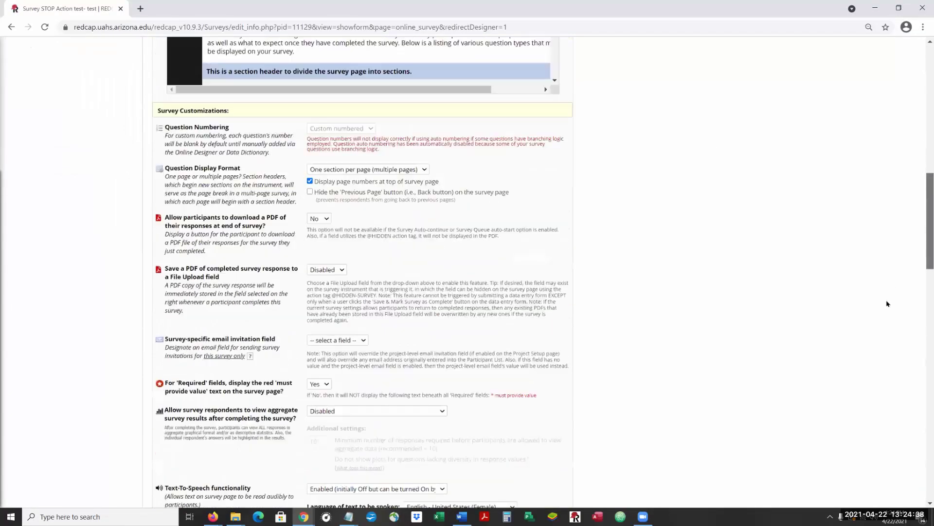
{"action": "scroll", "coordinate": [866, 388], "scroll_direction": "down", "scroll_amount": 5}
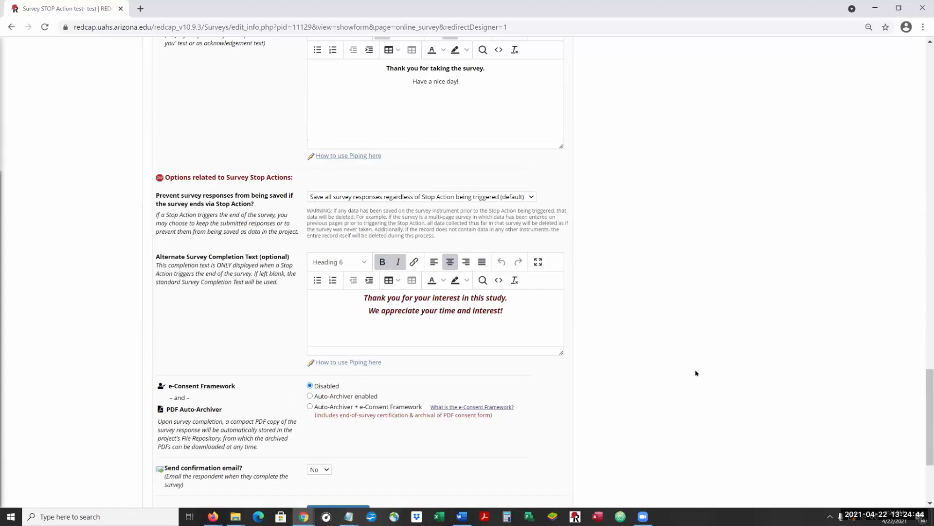
{"action": "scroll", "coordinate": [696, 372], "scroll_direction": "down", "scroll_amount": 3}
{"action": "scroll", "coordinate": [698, 360], "scroll_direction": "up", "scroll_amount": 10}
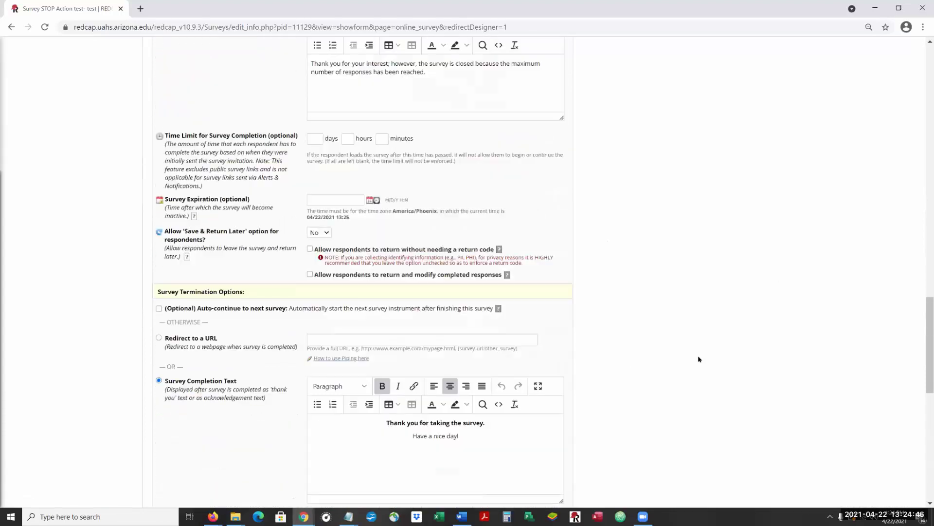
{"action": "scroll", "coordinate": [701, 357], "scroll_direction": "up", "scroll_amount": 15}
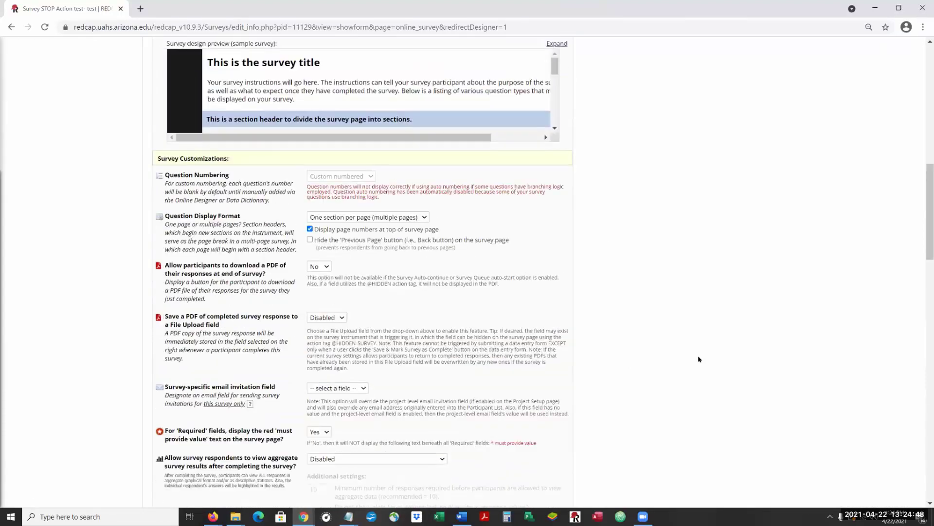
{"action": "scroll", "coordinate": [711, 355], "scroll_direction": "up", "scroll_amount": 1}
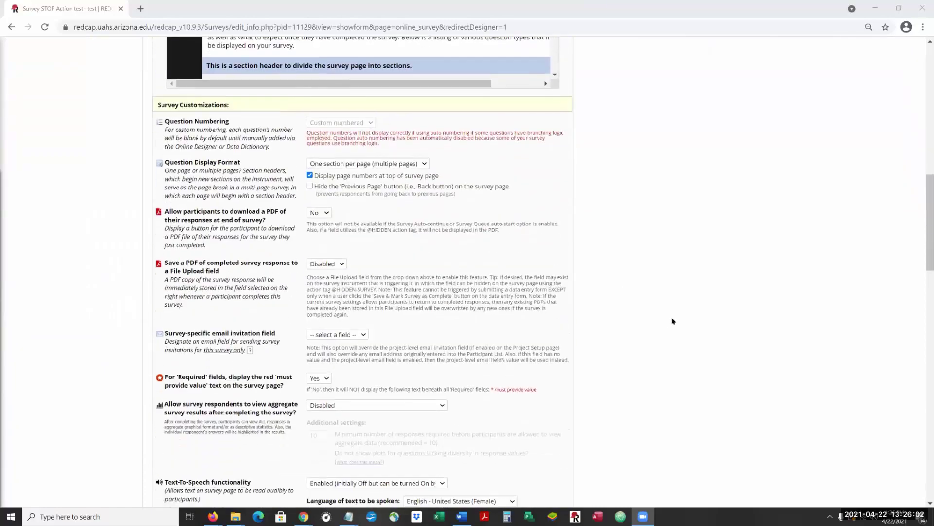
{"action": "scroll", "coordinate": [672, 321], "scroll_direction": "down", "scroll_amount": 10}
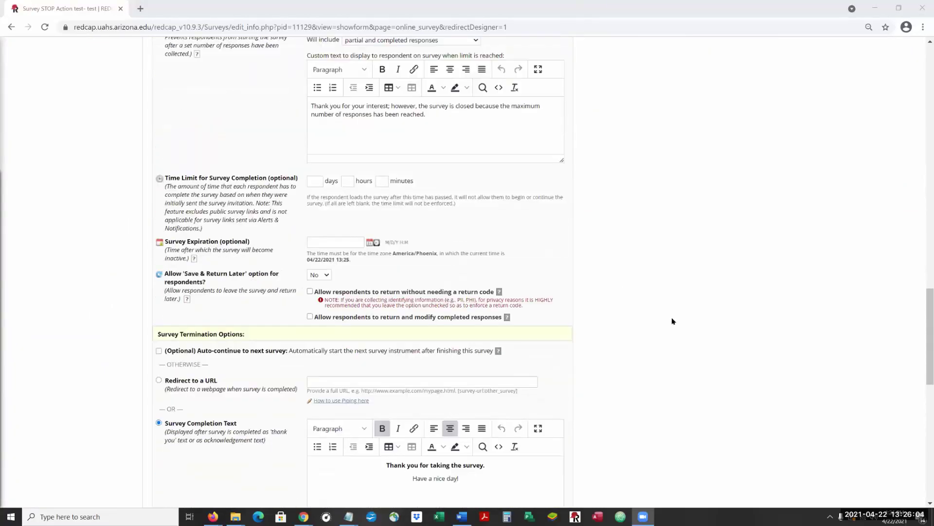
{"action": "scroll", "coordinate": [671, 322], "scroll_direction": "down", "scroll_amount": 6}
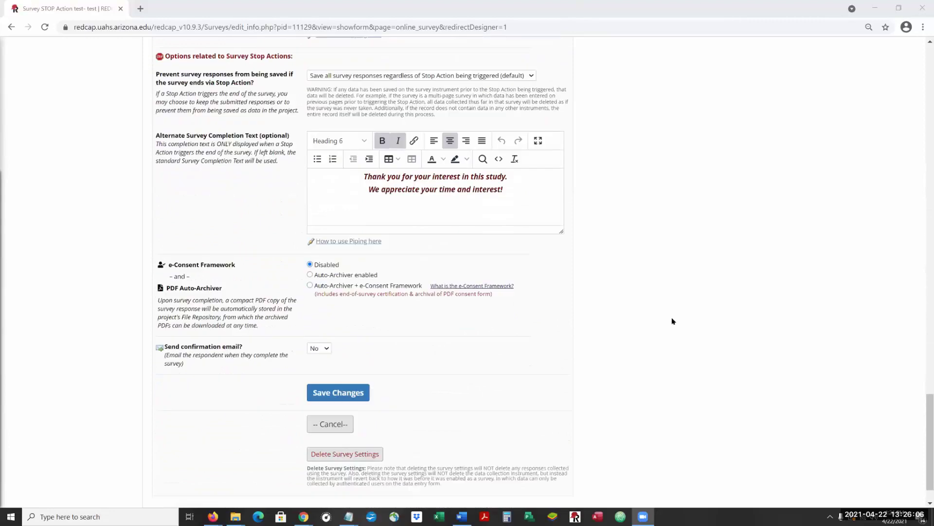
{"action": "scroll", "coordinate": [672, 320], "scroll_direction": "up", "scroll_amount": 2}
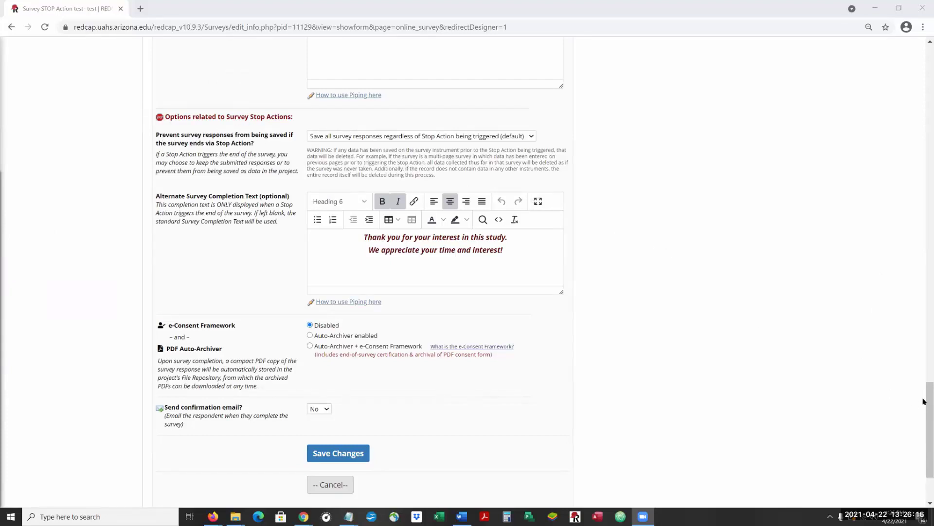
{"action": "scroll", "coordinate": [923, 400], "scroll_direction": "up", "scroll_amount": 10}
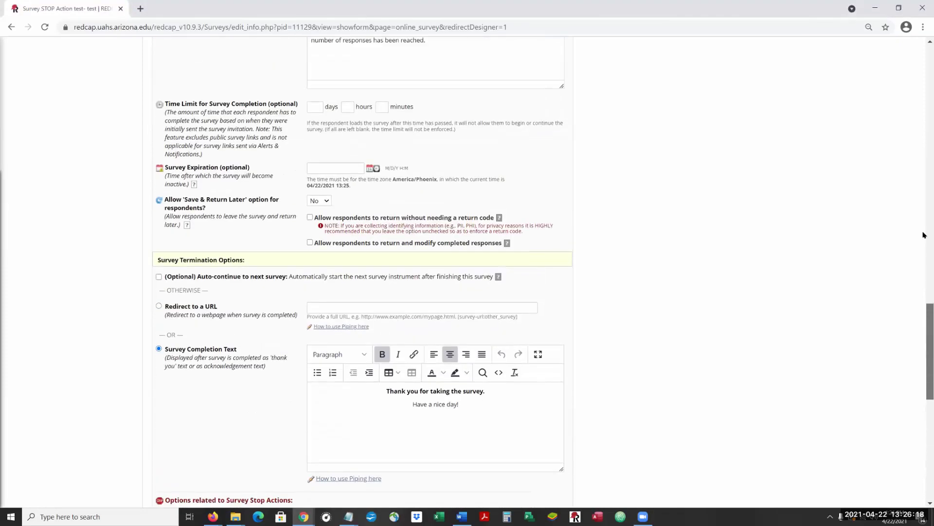
{"action": "scroll", "coordinate": [925, 231], "scroll_direction": "up", "scroll_amount": 15}
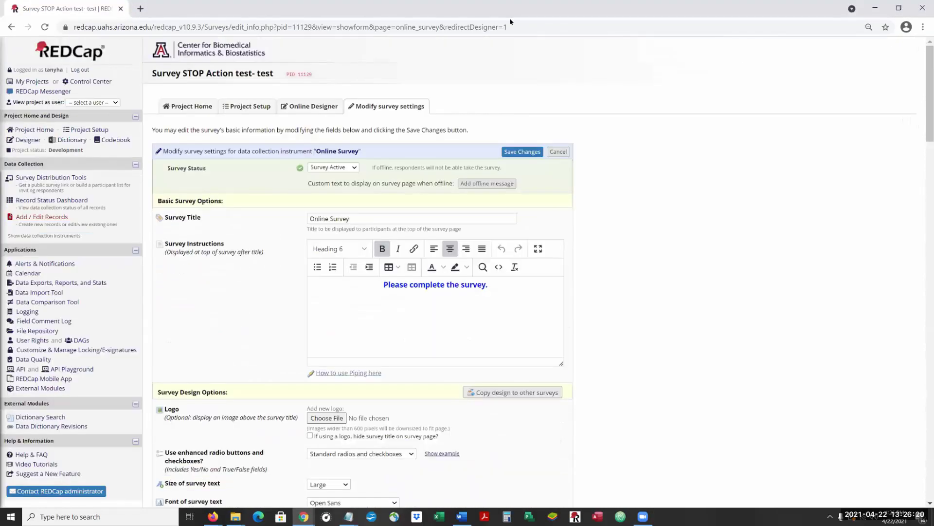